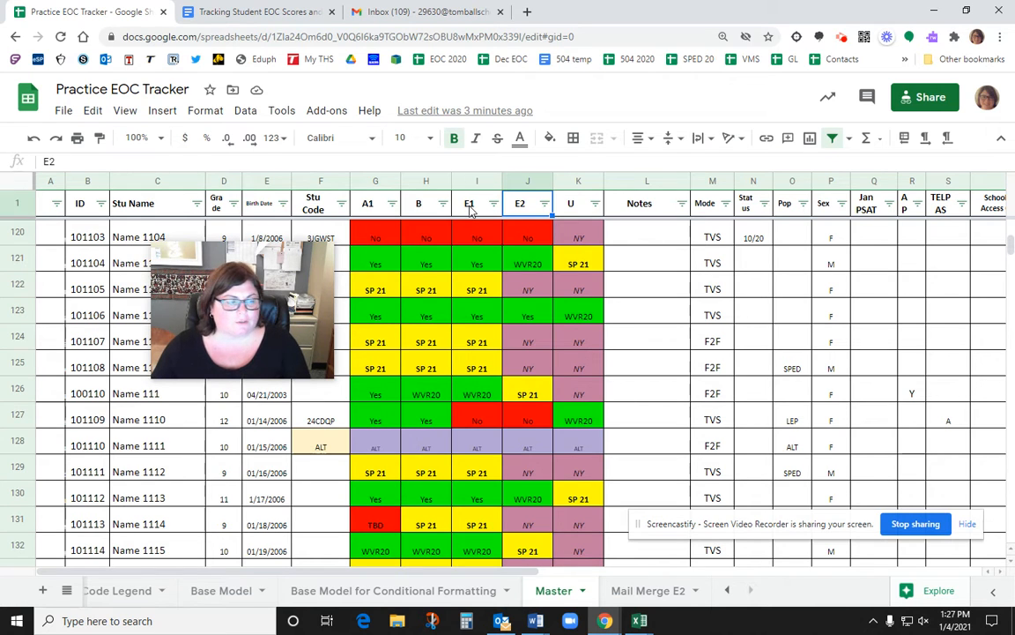
# Step: Open the Add-ons menu to show the list of installed add-ons
pyautogui.click(327, 111)
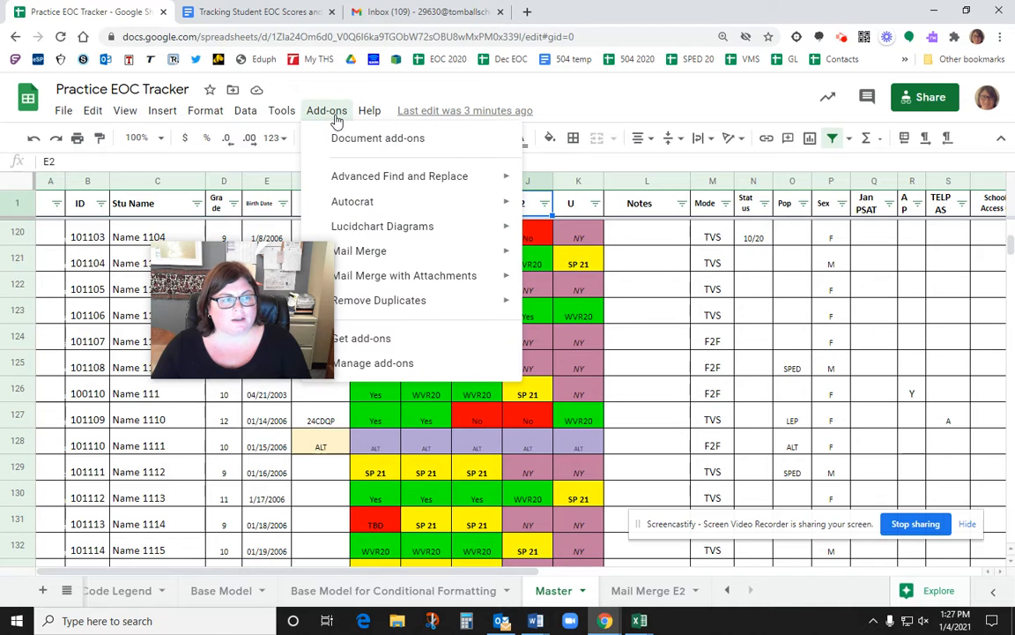
pyautogui.moveTo(272, 260); pyautogui.dragTo(180, 264)
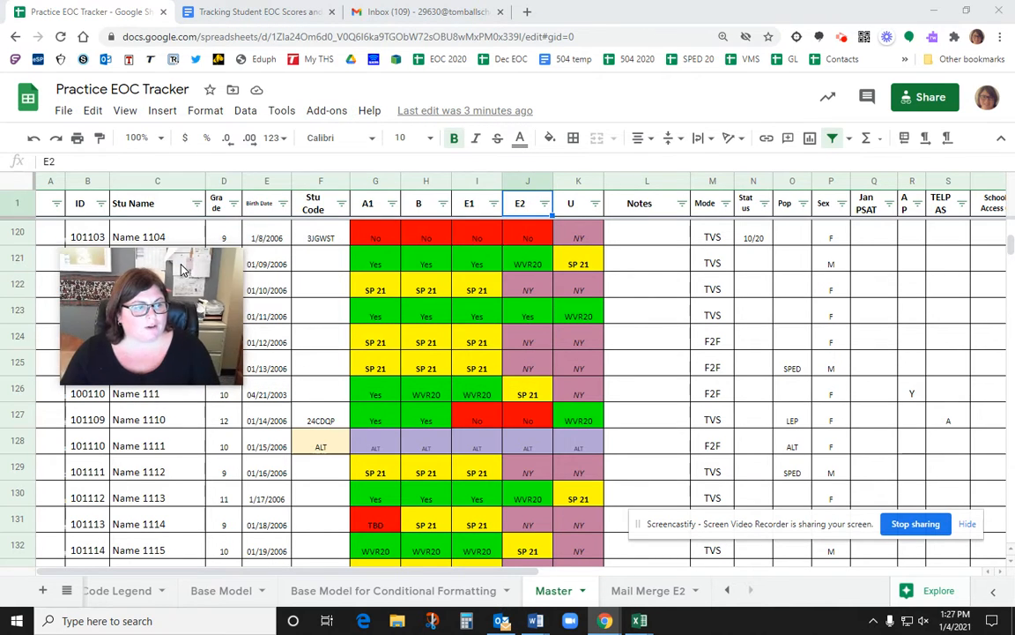
pyautogui.click(326, 118)
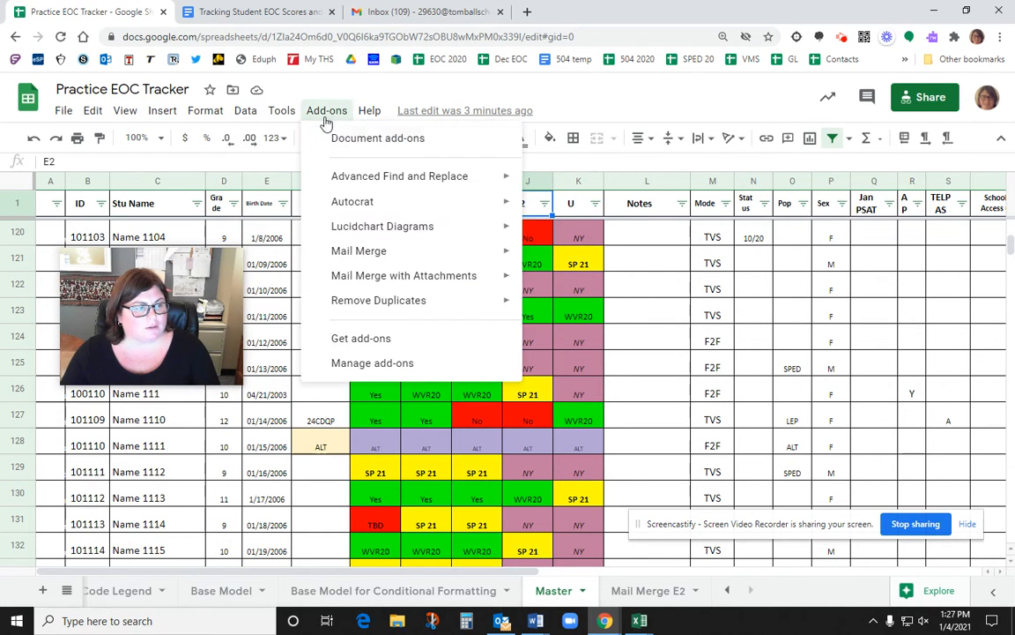
pyautogui.moveTo(387, 286)
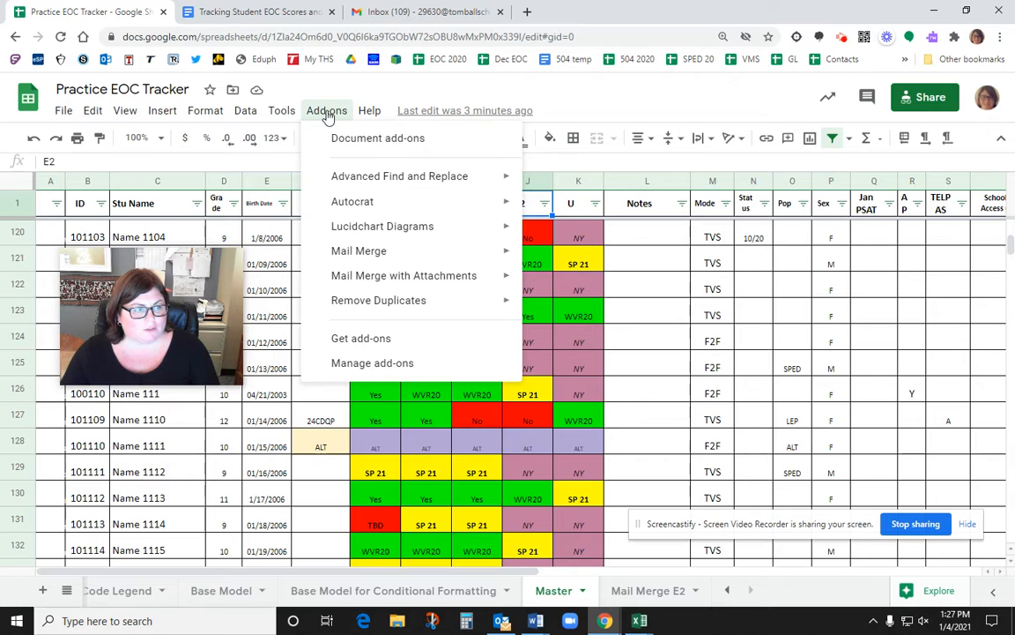
# Step: Search the add-on marketplace for 'mail merge with google sheets'
pyautogui.click(357, 341)
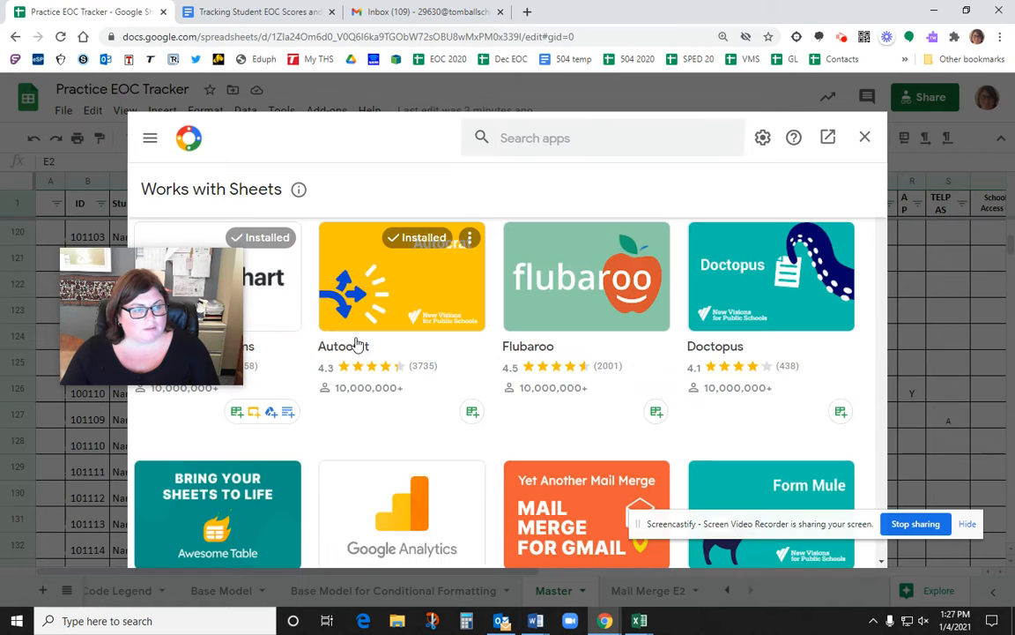
pyautogui.click(626, 141)
pyautogui.write('mai')
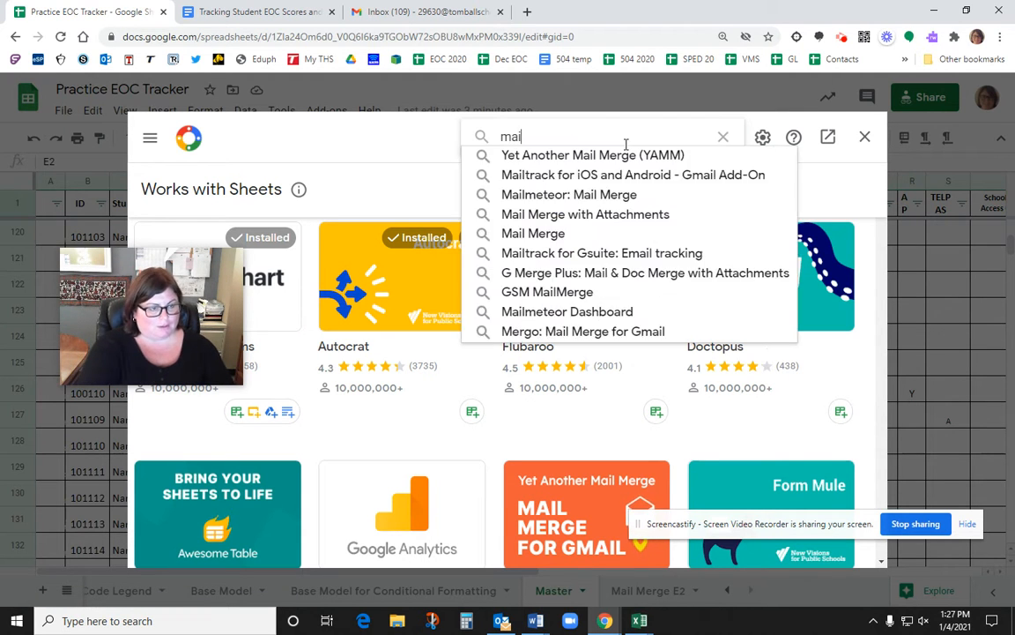
pyautogui.write('l merge w')
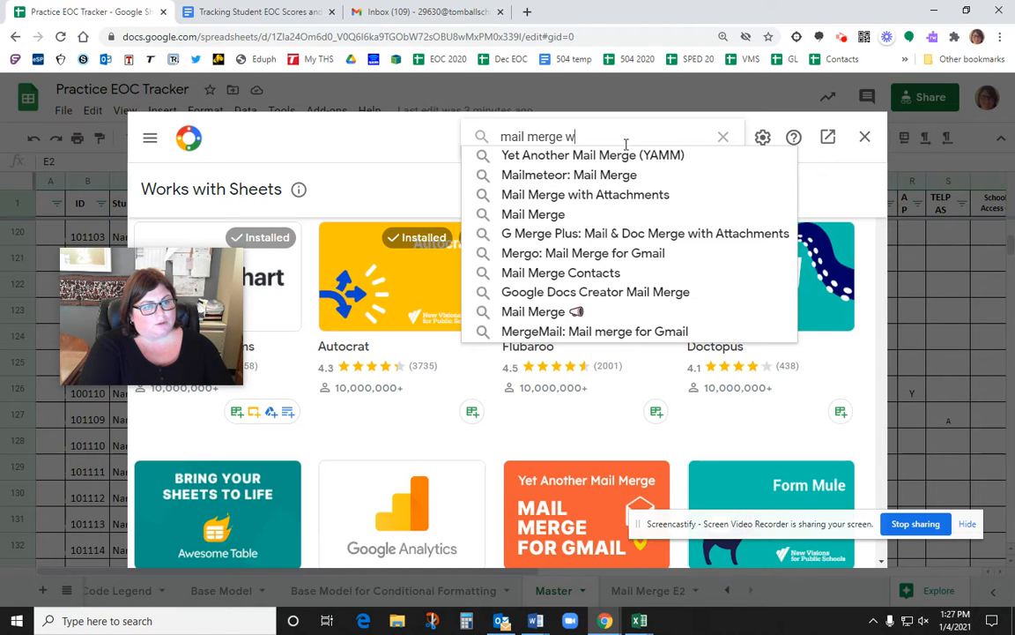
pyautogui.write('ith google sheets')
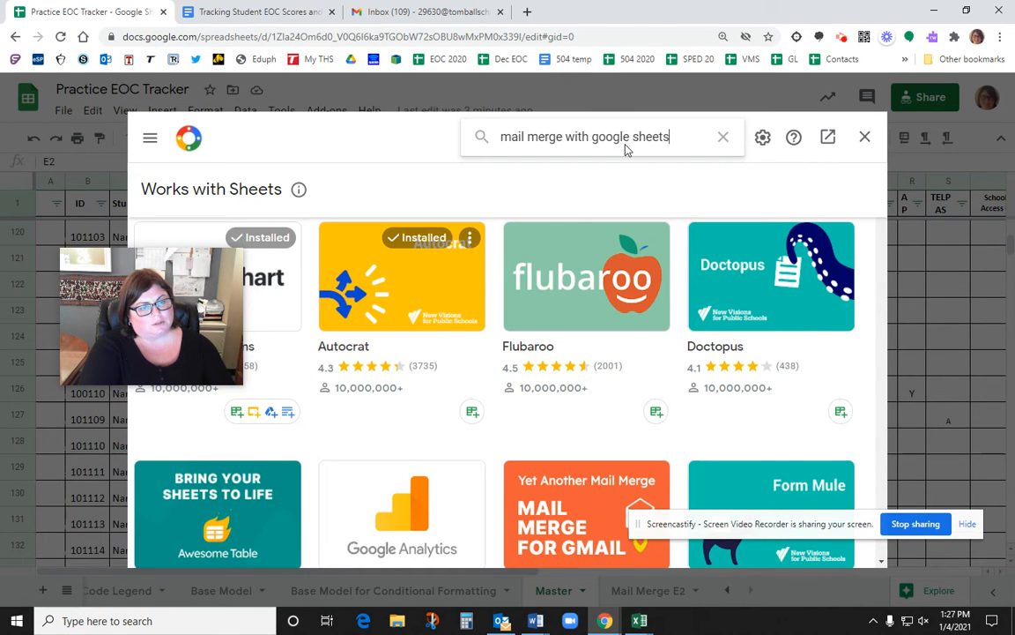
pyautogui.press('Return')
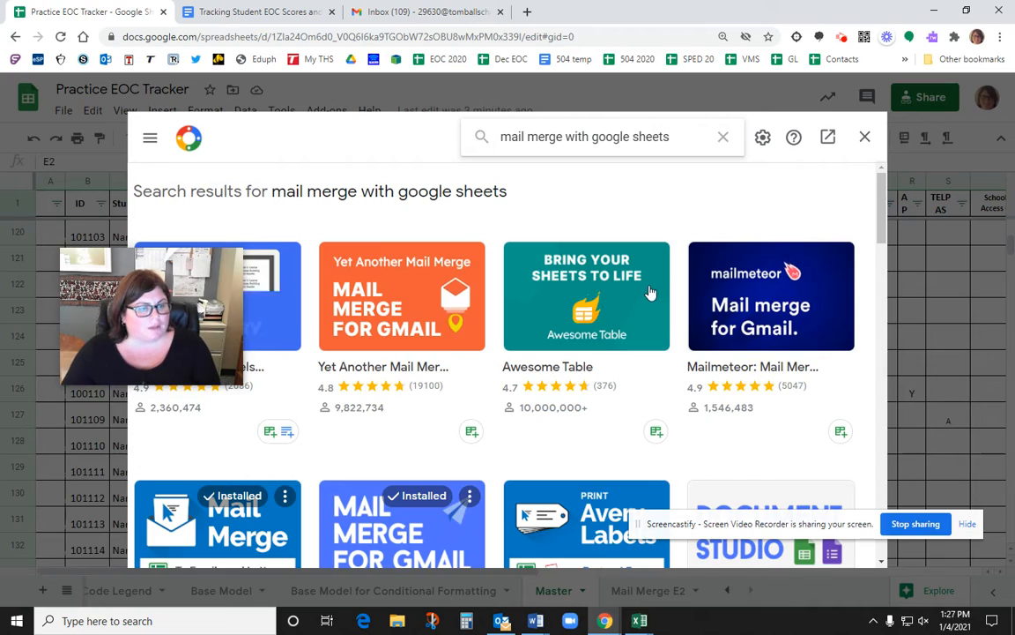
# Step: Review the results showing Mail Merge already installed, then close the marketplace
pyautogui.scroll(-10, 648, 291)
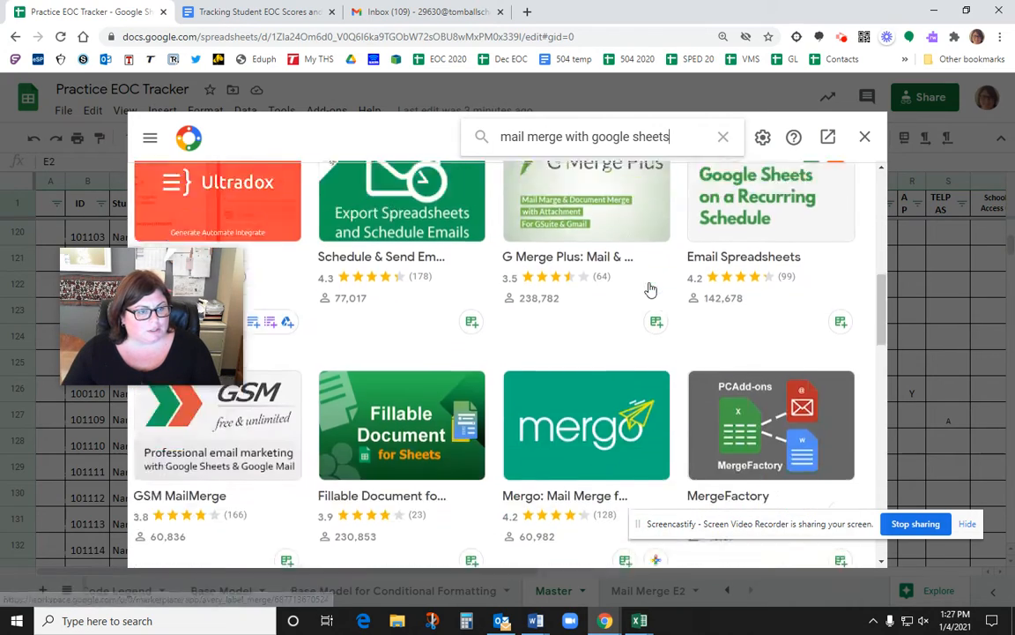
pyautogui.scroll(6, 648, 291)
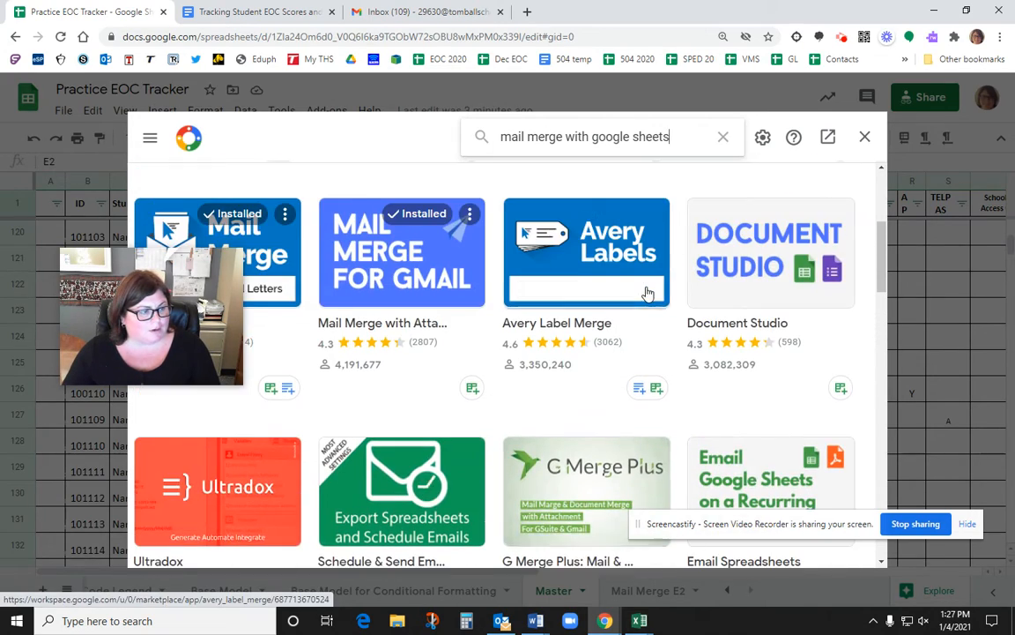
pyautogui.scroll(1, 424, 297)
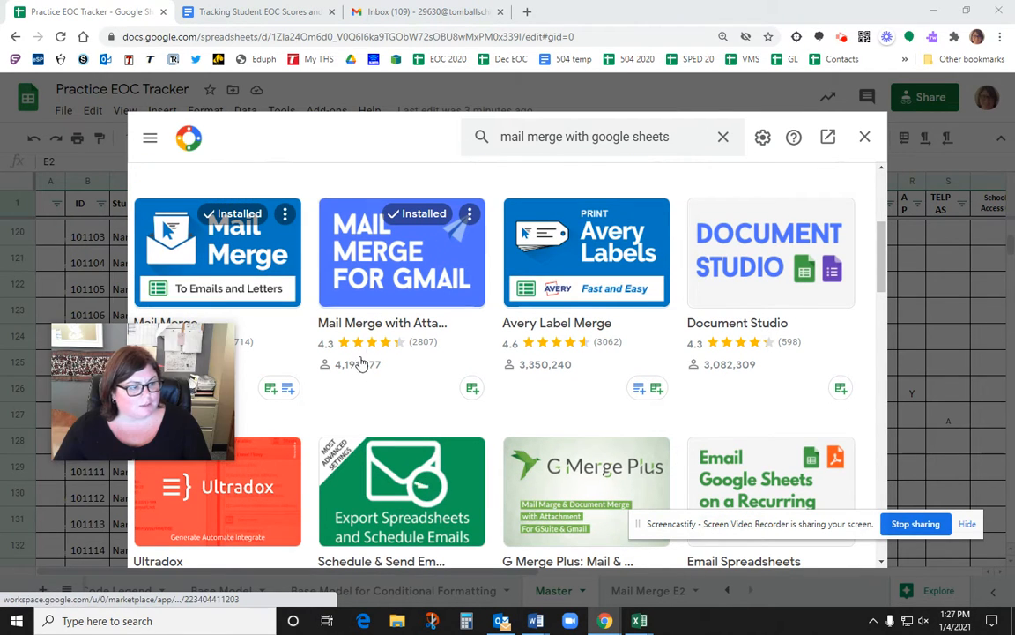
pyautogui.moveTo(225, 359)
pyautogui.moveTo(223, 360); pyautogui.dragTo(234, 399)
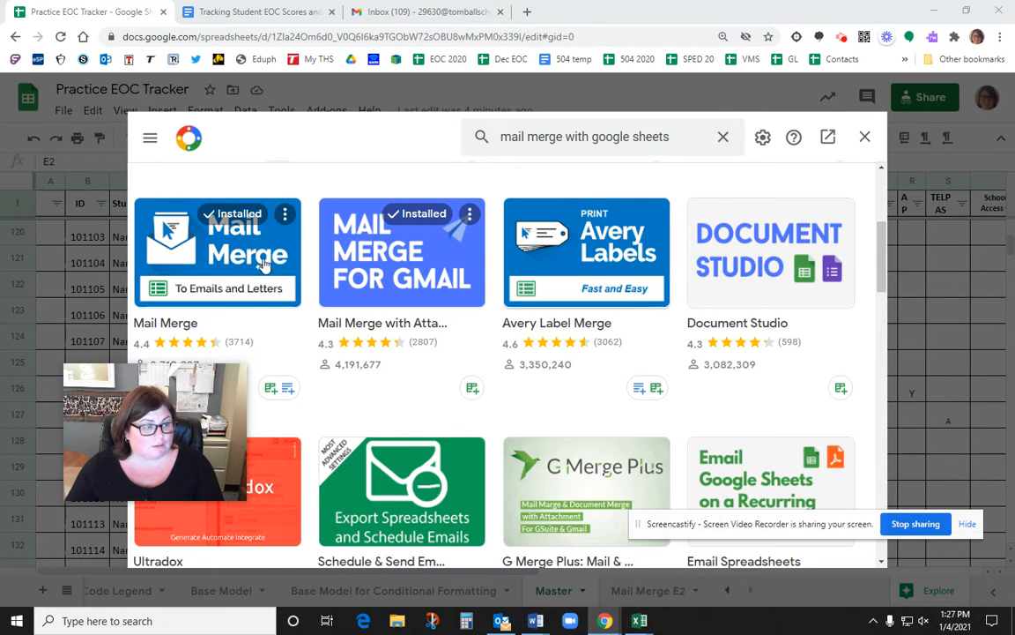
pyautogui.click(866, 138)
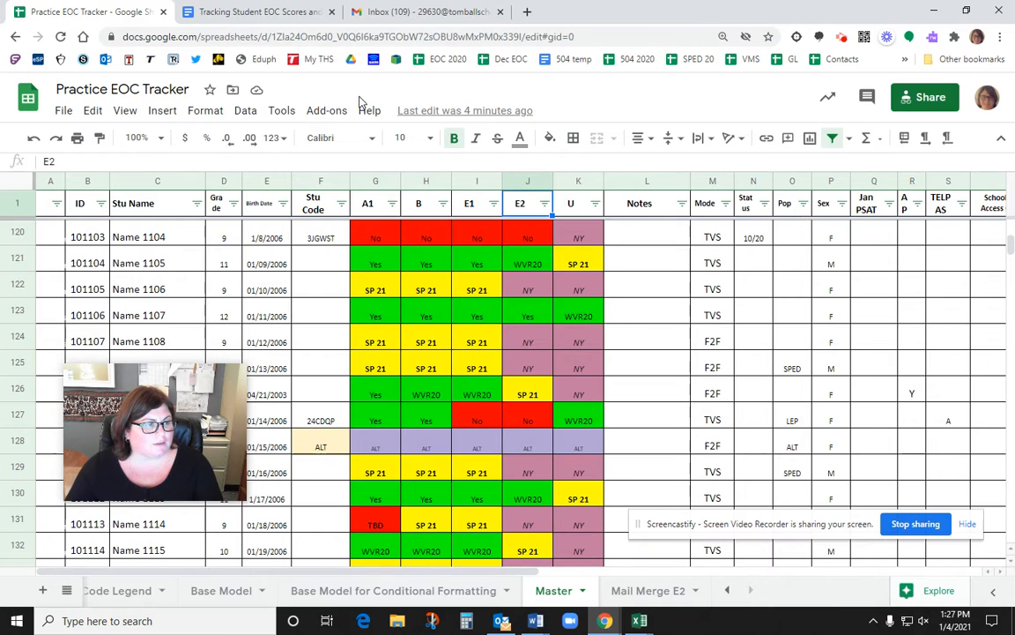
# Step: Launch Mail Merge targeting sheet Mail Merge E2, then select the entire sheet
pyautogui.click(328, 115)
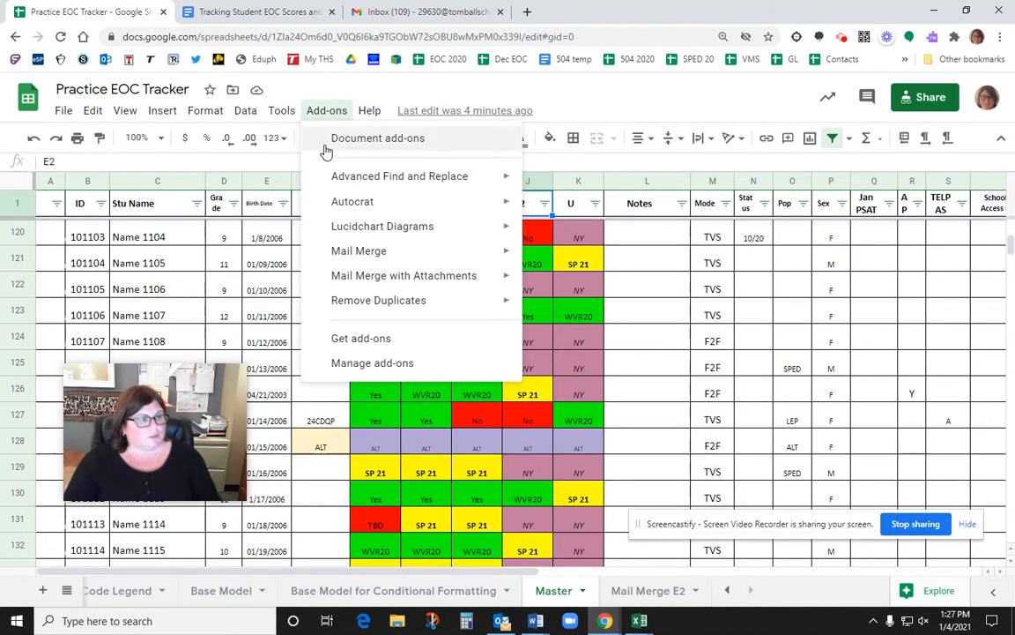
pyautogui.moveTo(380, 260)
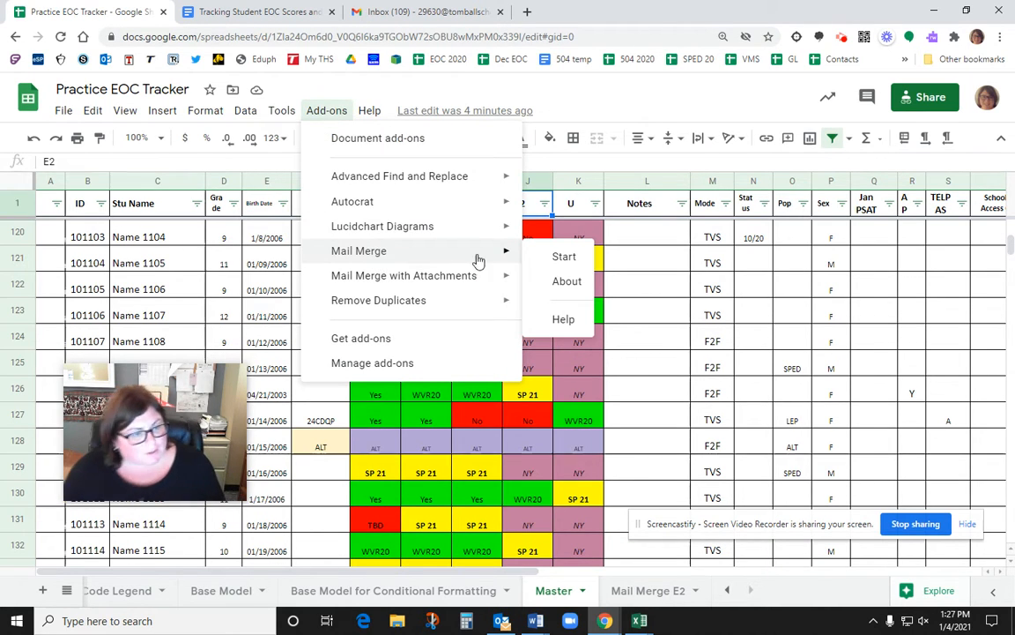
pyautogui.click(564, 257)
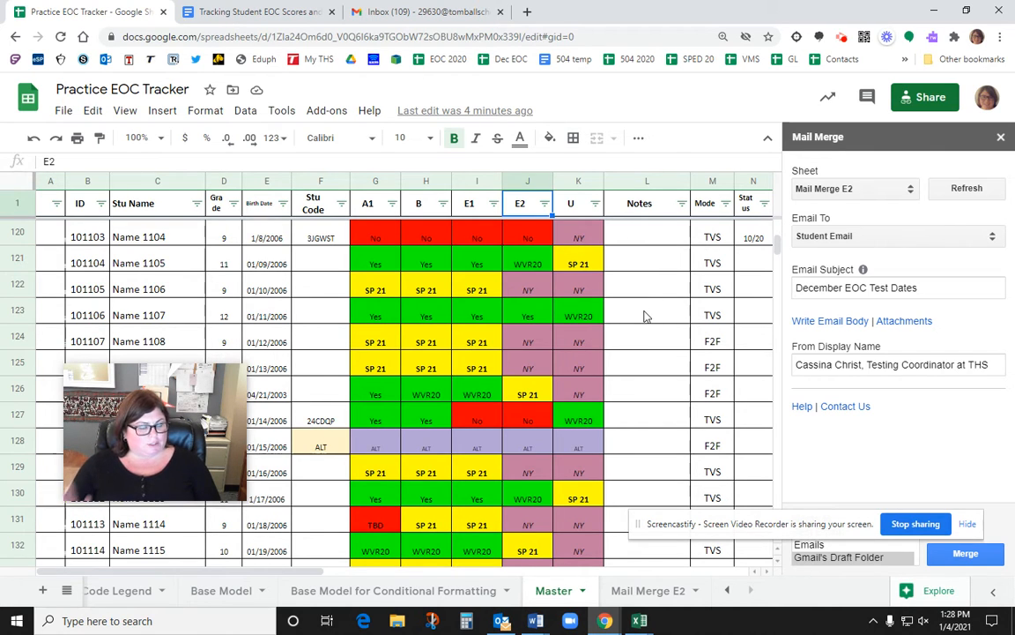
pyautogui.click(11, 184)
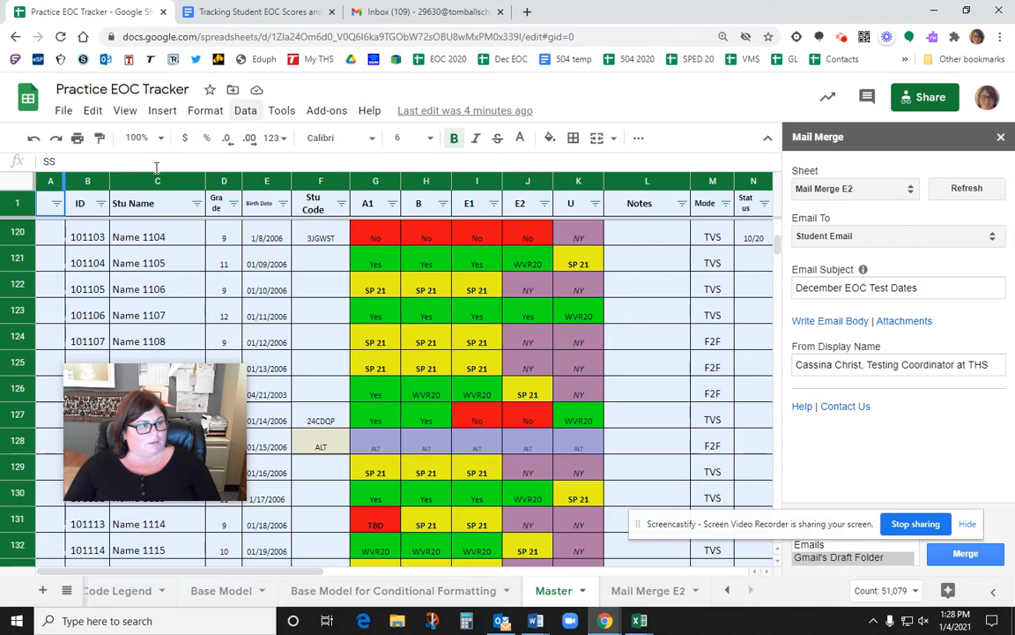
# Step: Replace the Master sheet's existing filter with a fresh one on the header row
pyautogui.click(245, 111)
pyautogui.click(291, 187)
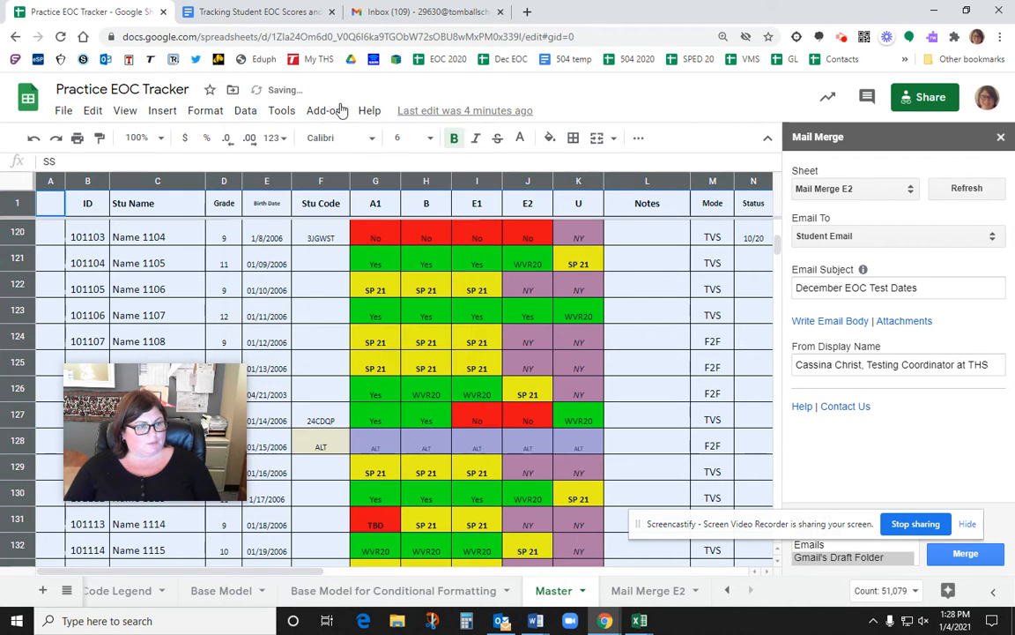
pyautogui.click(245, 110)
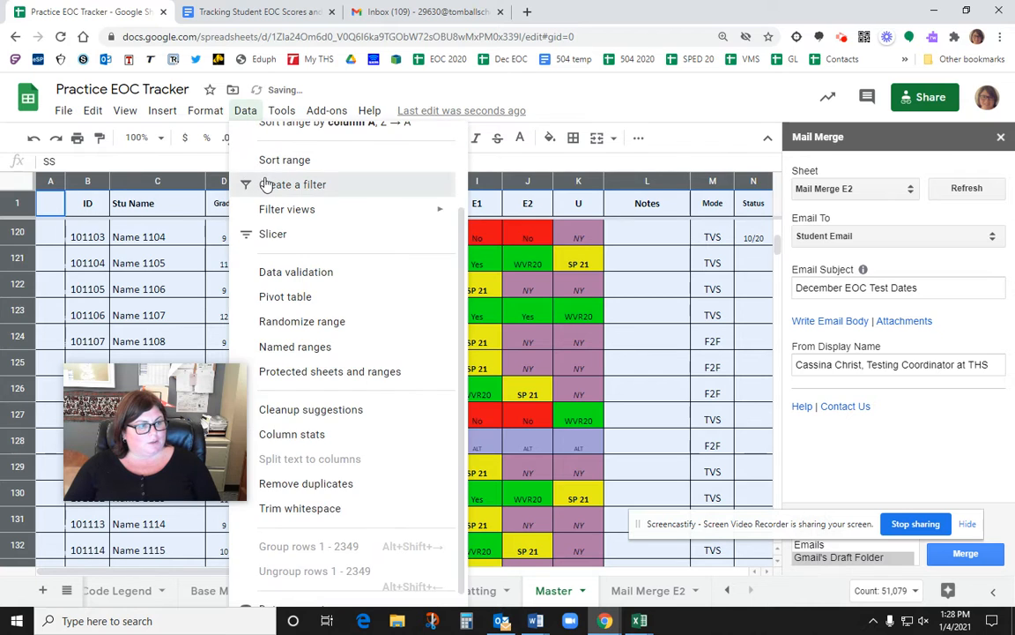
pyautogui.click(264, 185)
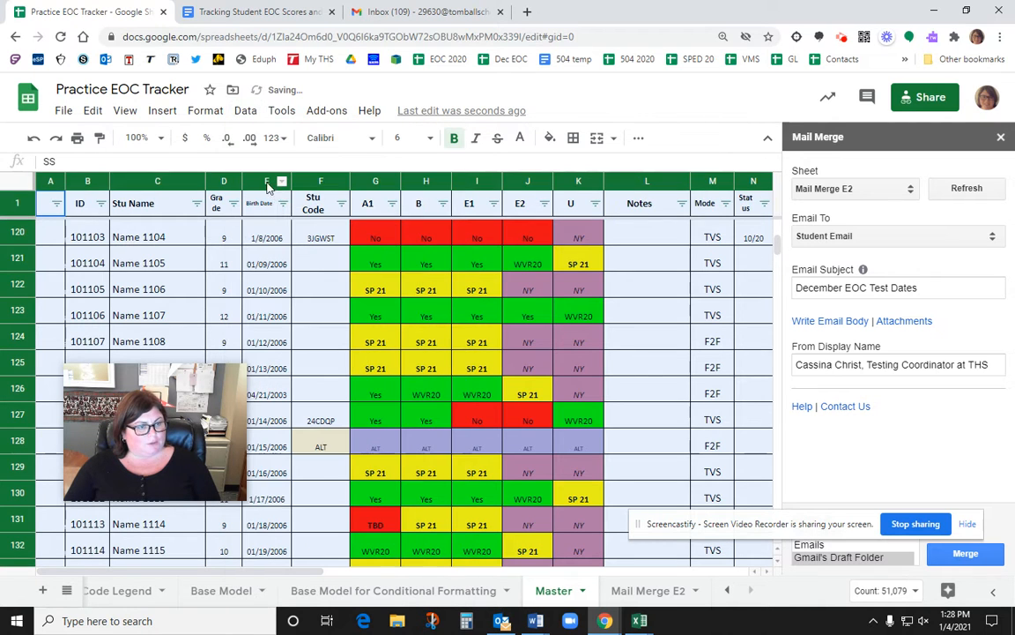
# Step: Filter column E2 to only FA 20 and No, then select the whole filtered sheet
pyautogui.click(545, 205)
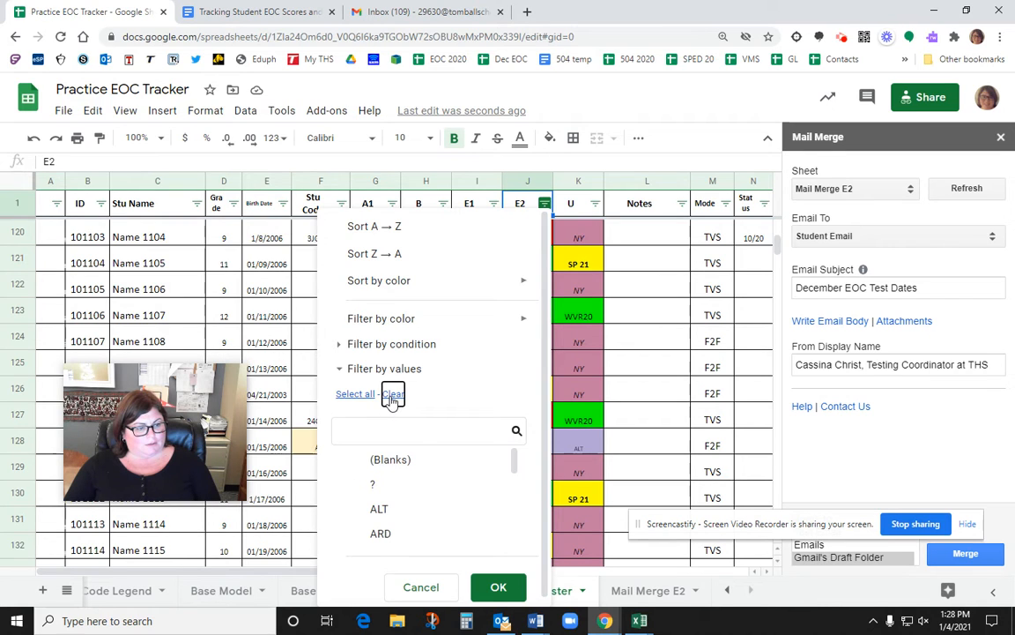
pyautogui.click(393, 394)
pyautogui.scroll(-2, 444, 445)
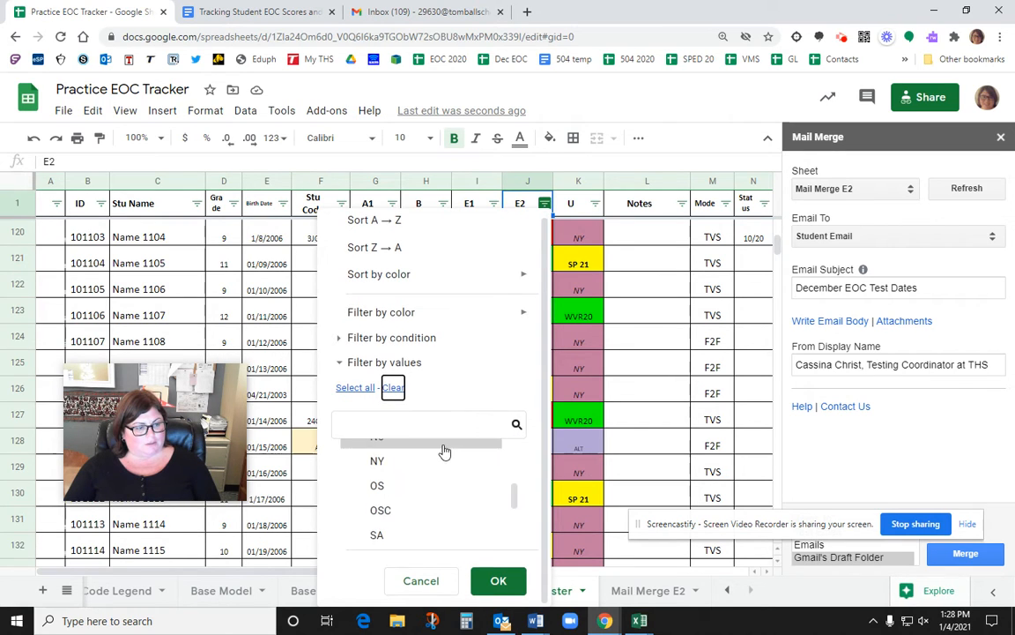
pyautogui.scroll(1, 445, 463)
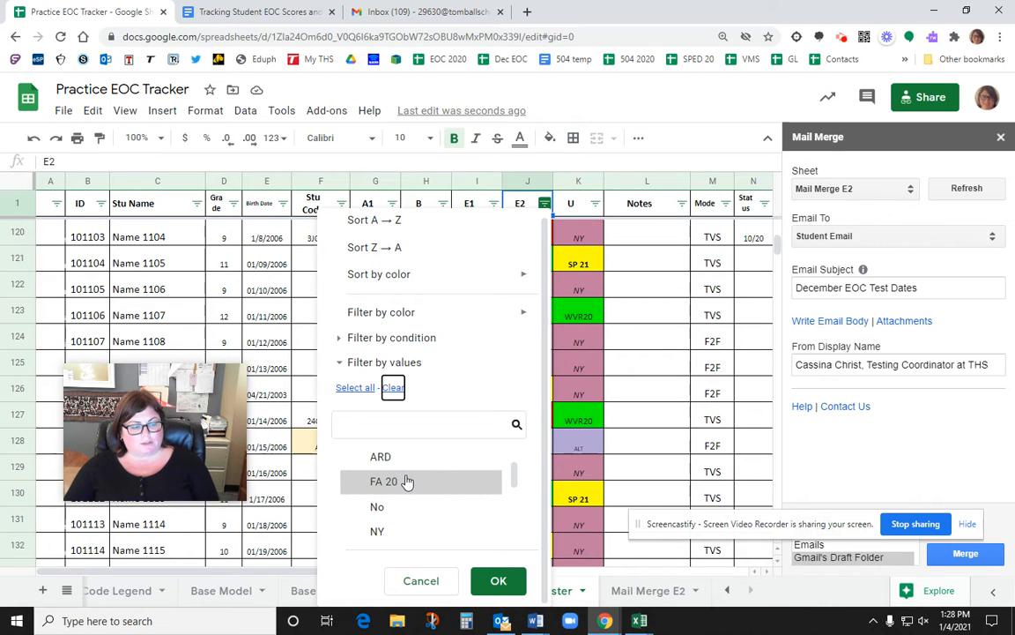
pyautogui.click(407, 481)
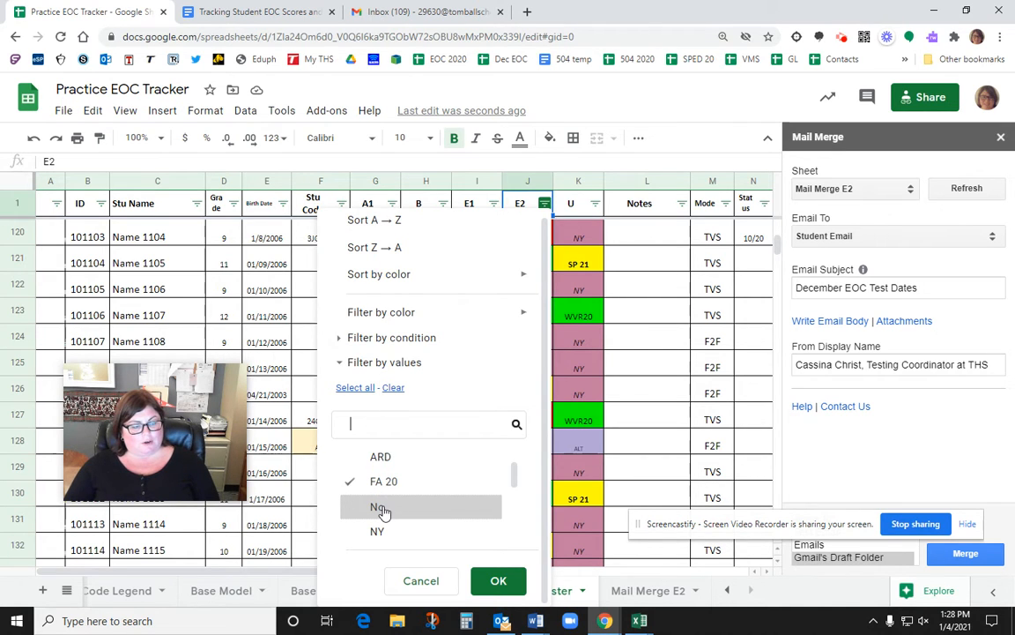
pyautogui.click(499, 580)
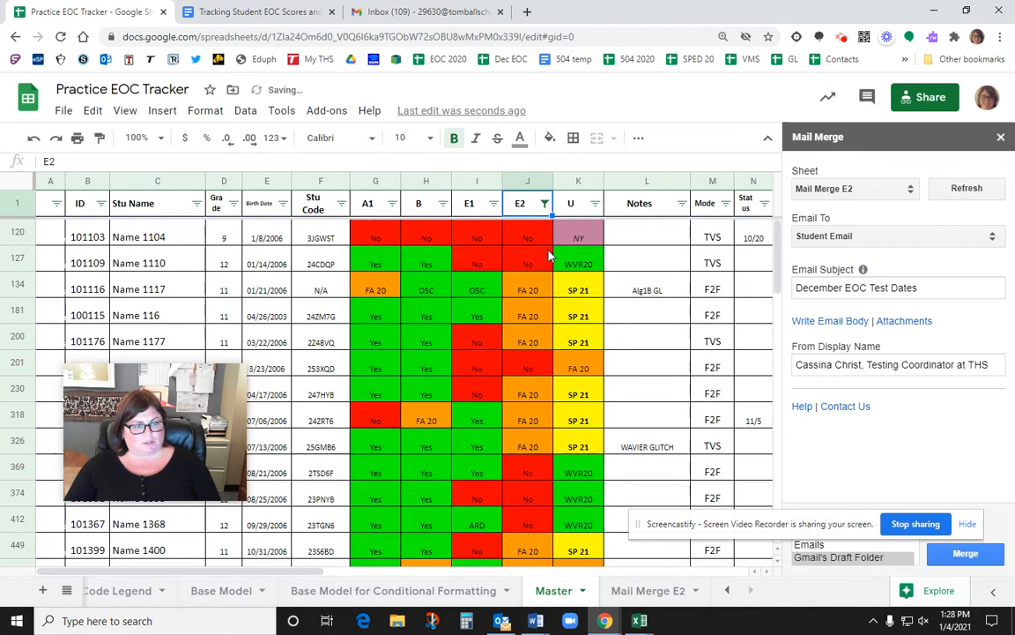
pyautogui.click(530, 180)
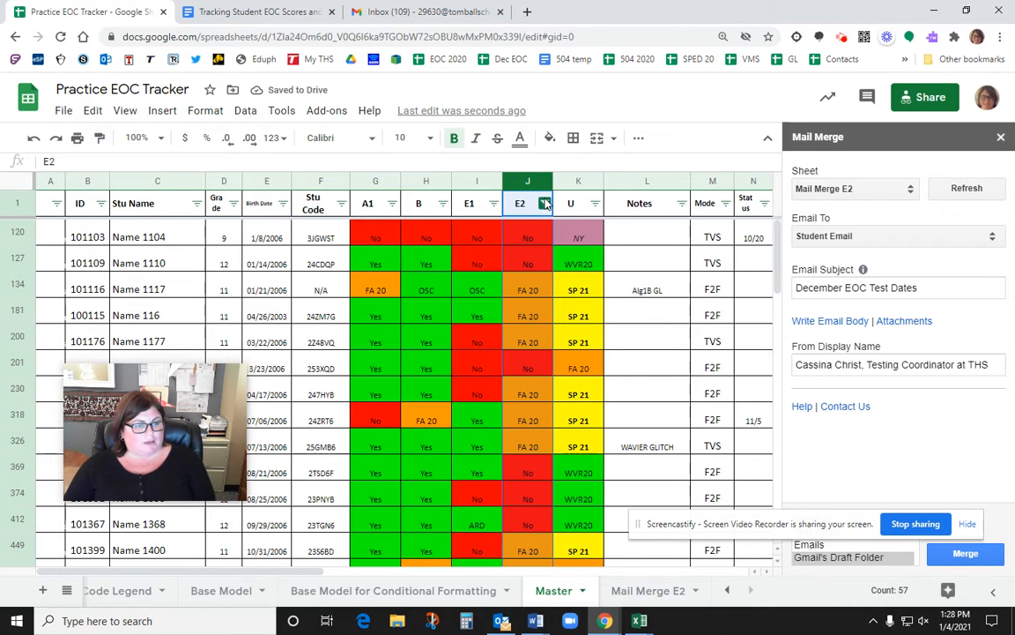
pyautogui.click(11, 180)
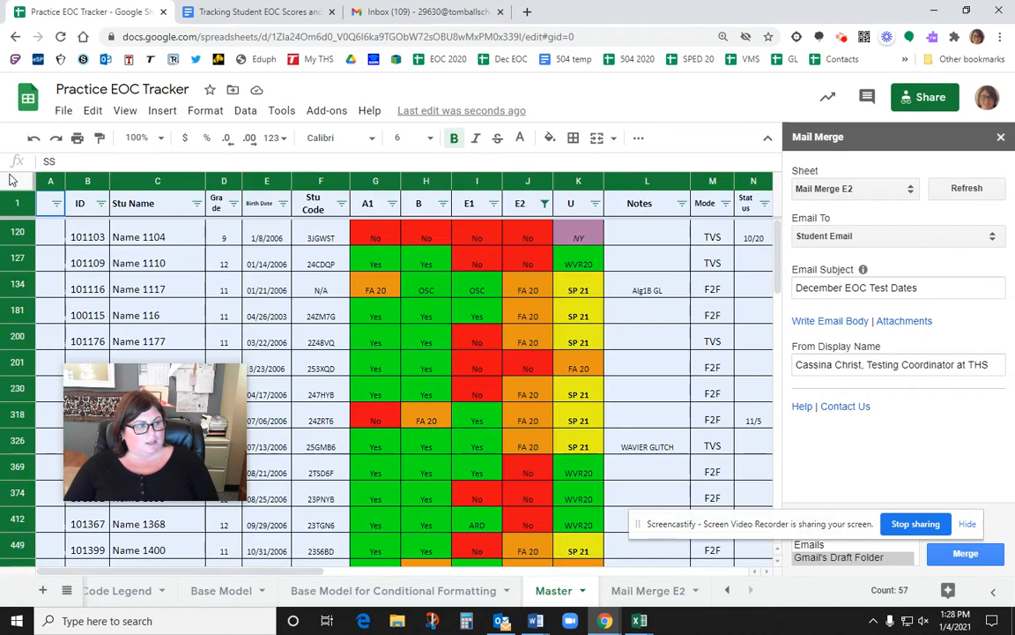
# Step: Copy the filtered Master rows and paste them into the Mail Merge E2 sheet
pyautogui.rightClick(11, 180)
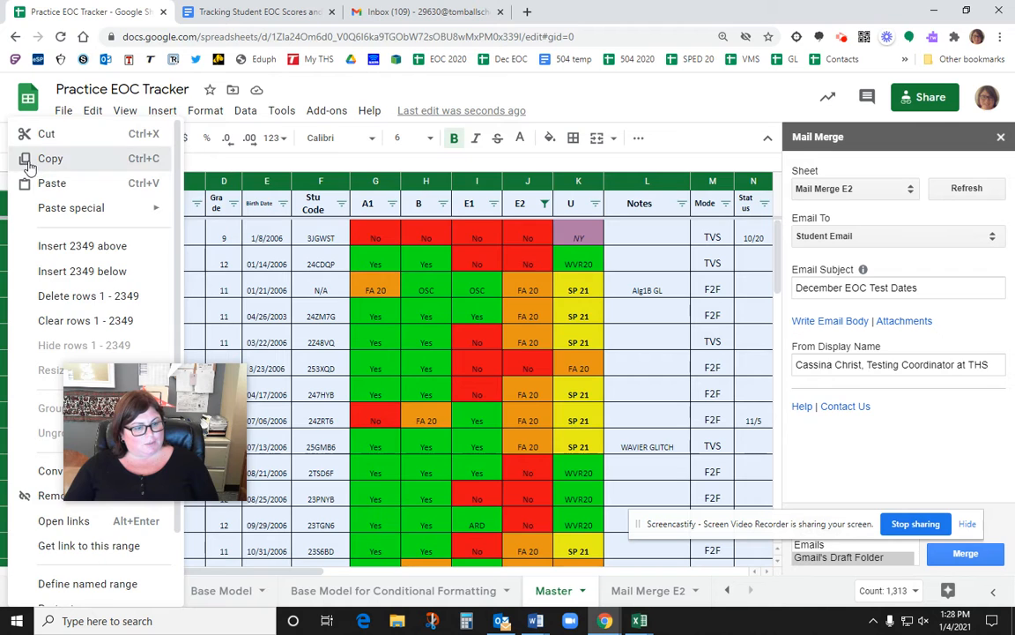
pyautogui.click(29, 164)
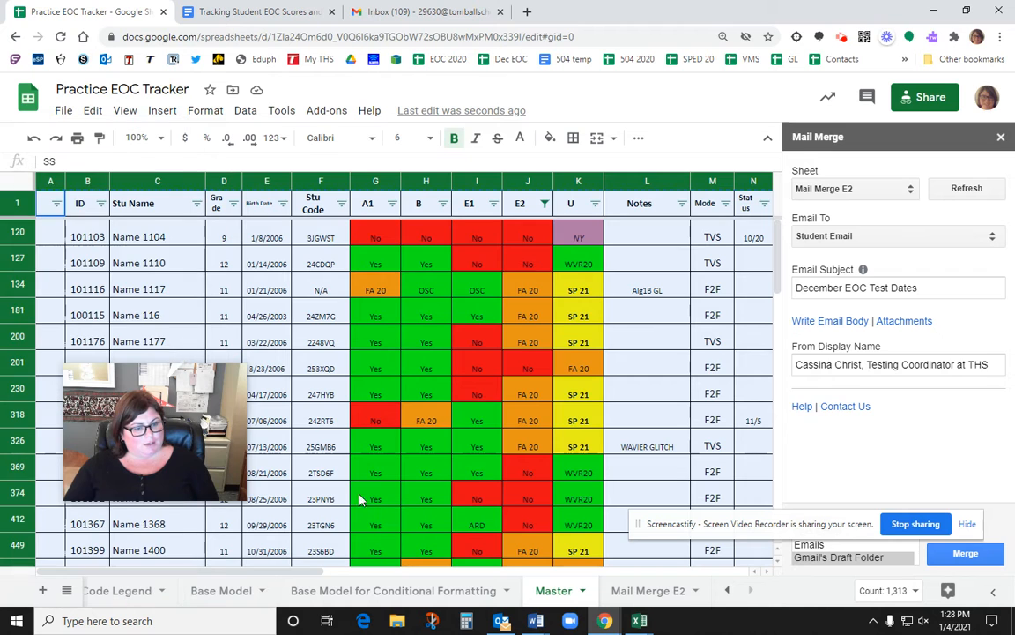
pyautogui.click(643, 592)
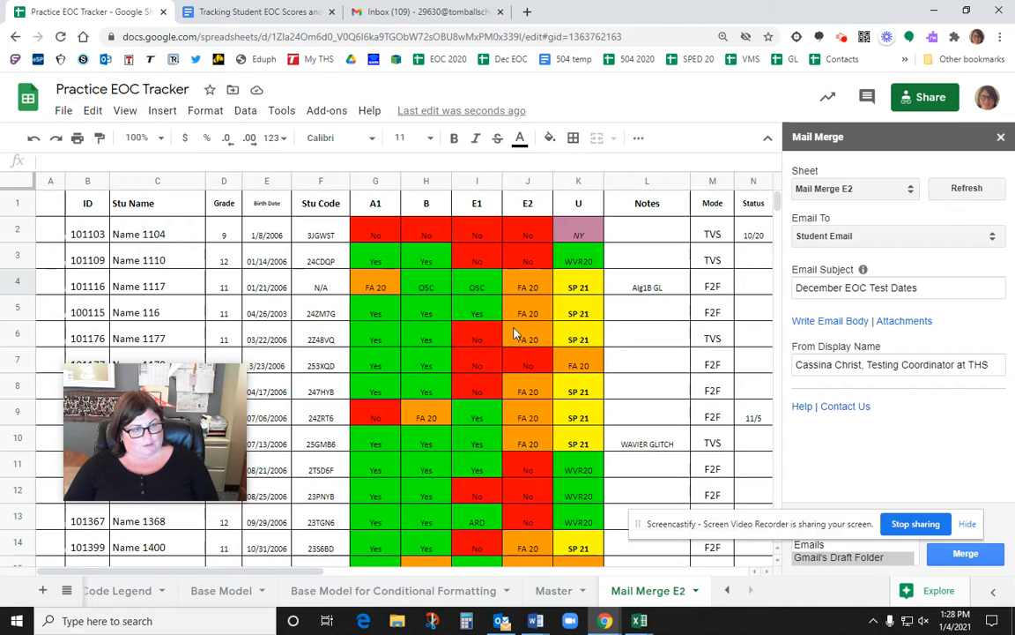
pyautogui.rightClick(22, 186)
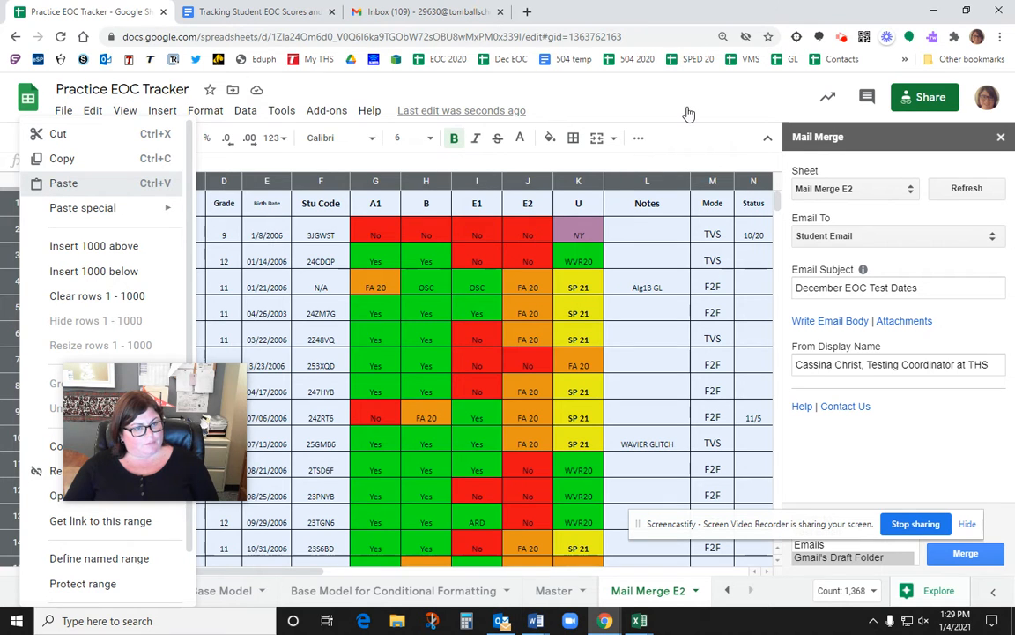
pyautogui.hotkey('ctrl', 'shift', 'v')
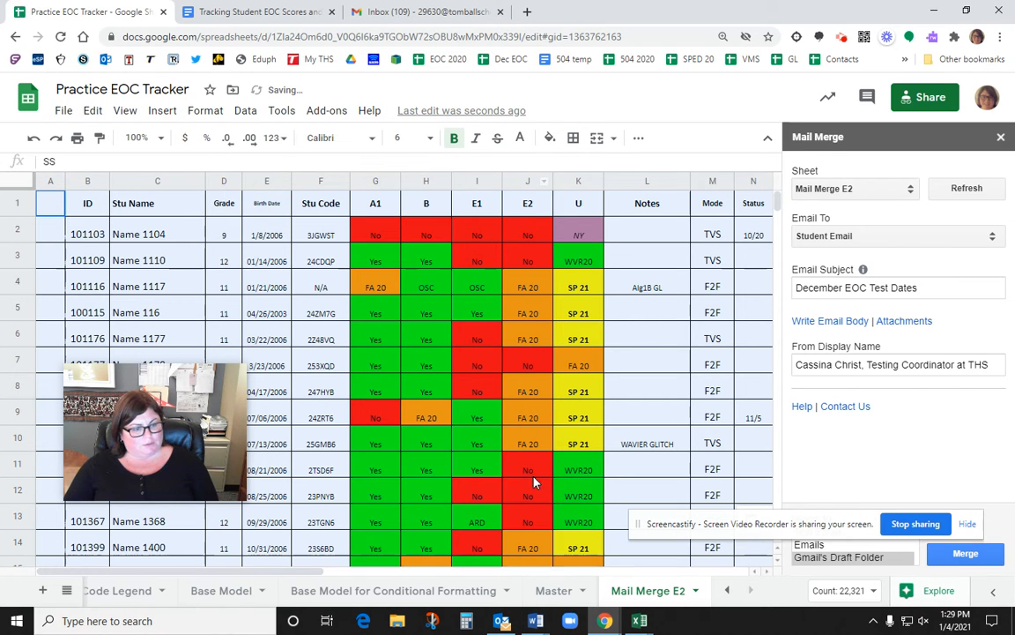
# Step: Confirm Mail Merge E2 as the source sheet and Student Email as the recipient column
pyautogui.scroll(-10, 532, 482)
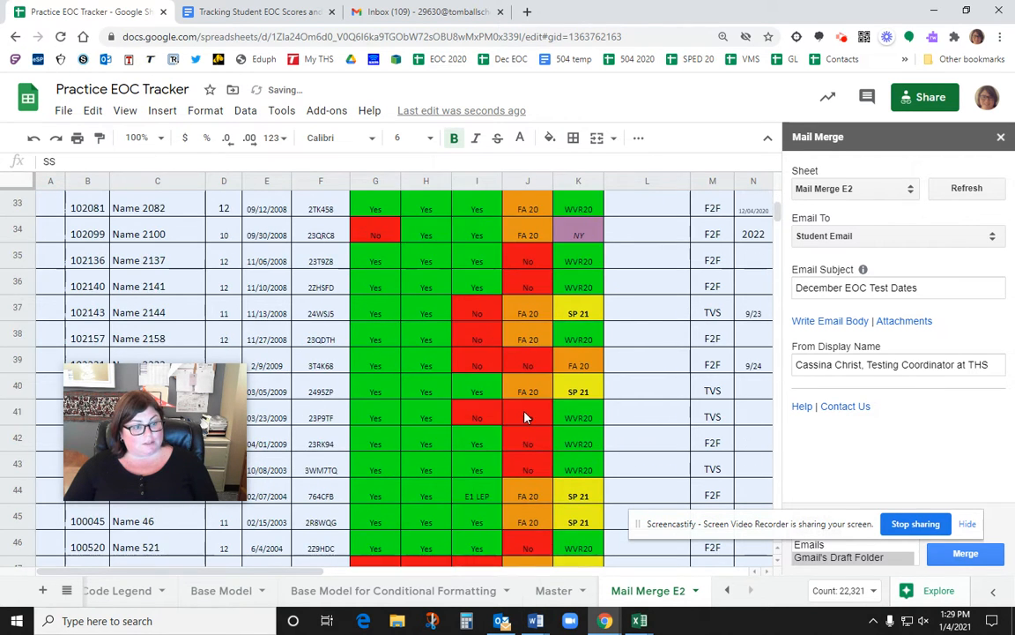
pyautogui.scroll(-5, 526, 417)
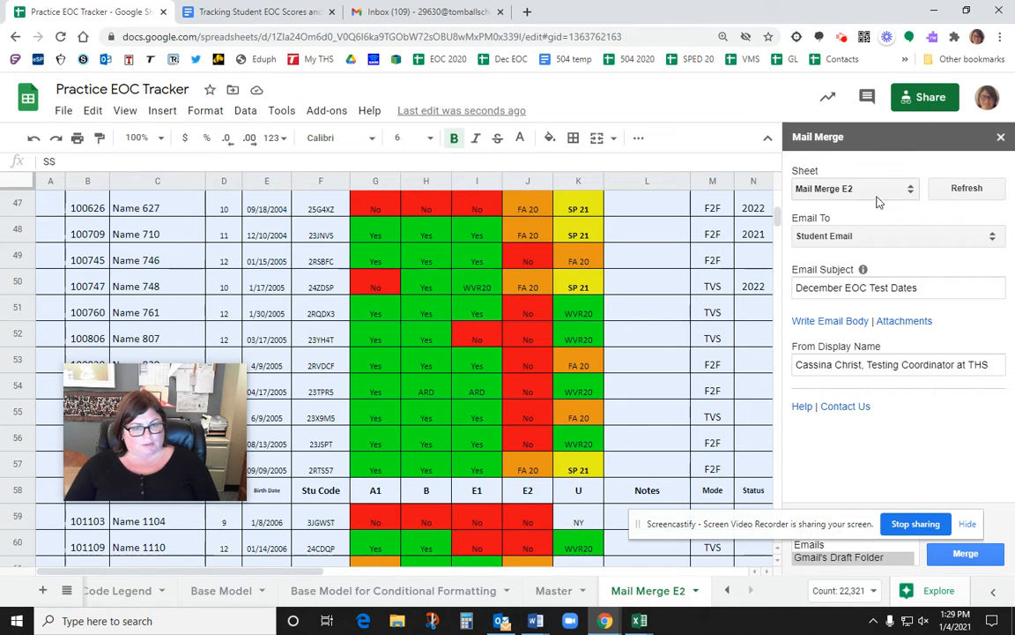
pyautogui.click(910, 189)
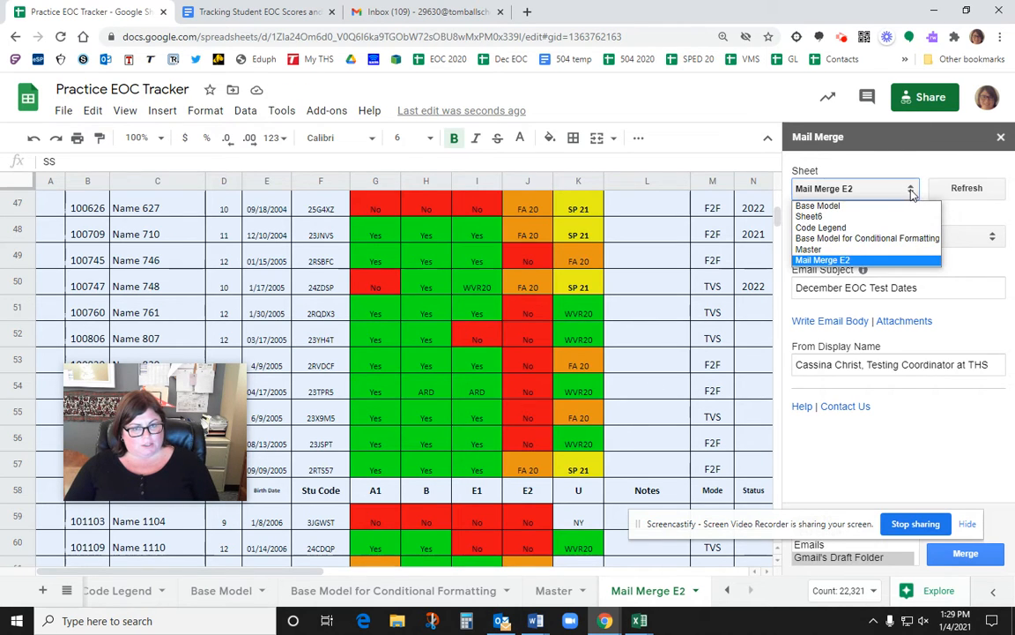
pyautogui.click(842, 262)
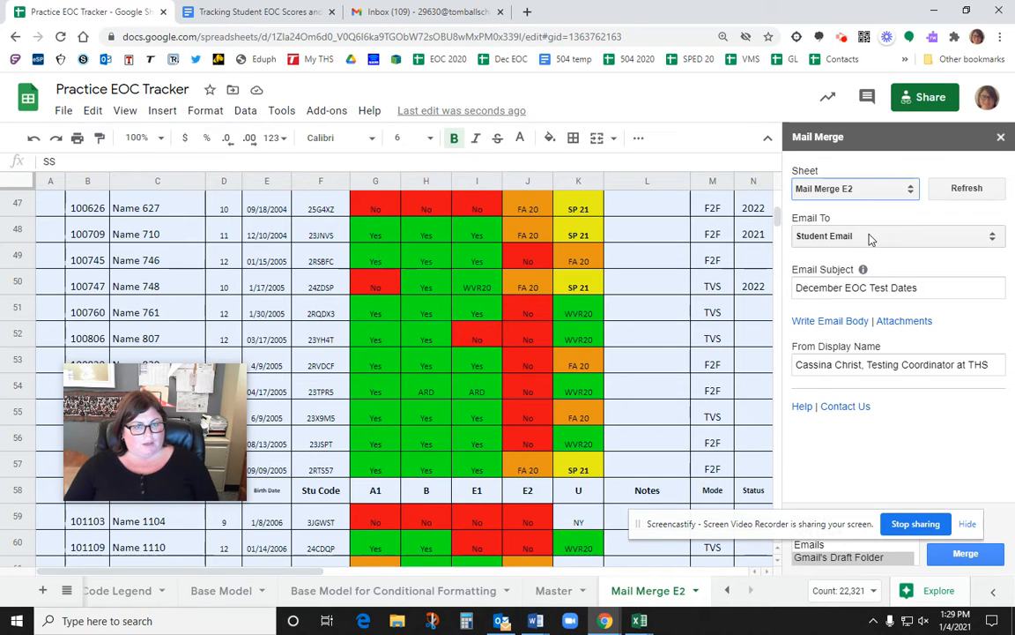
pyautogui.click(870, 237)
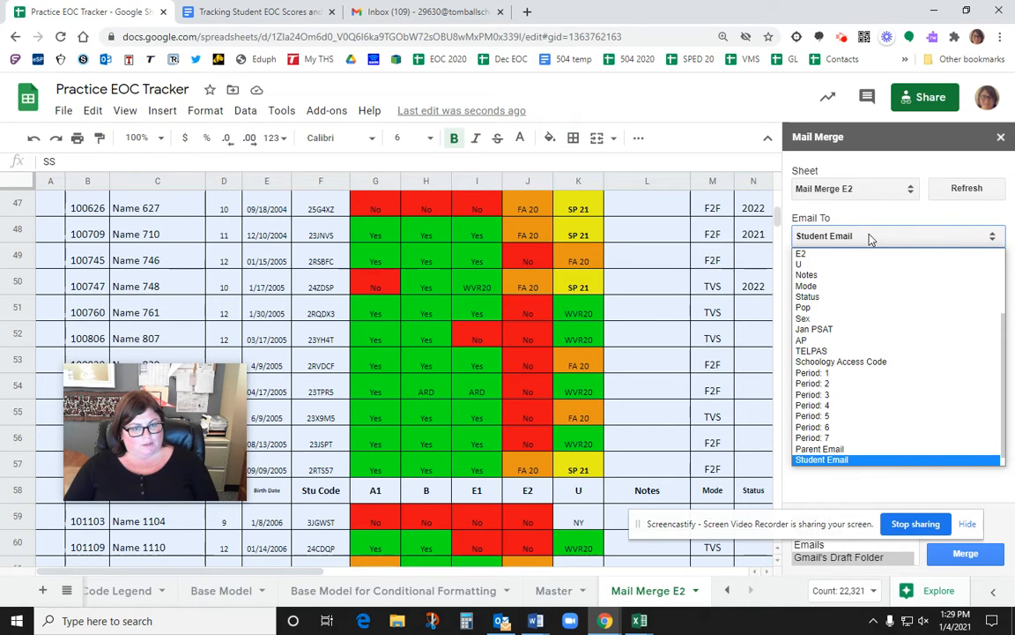
pyautogui.click(846, 460)
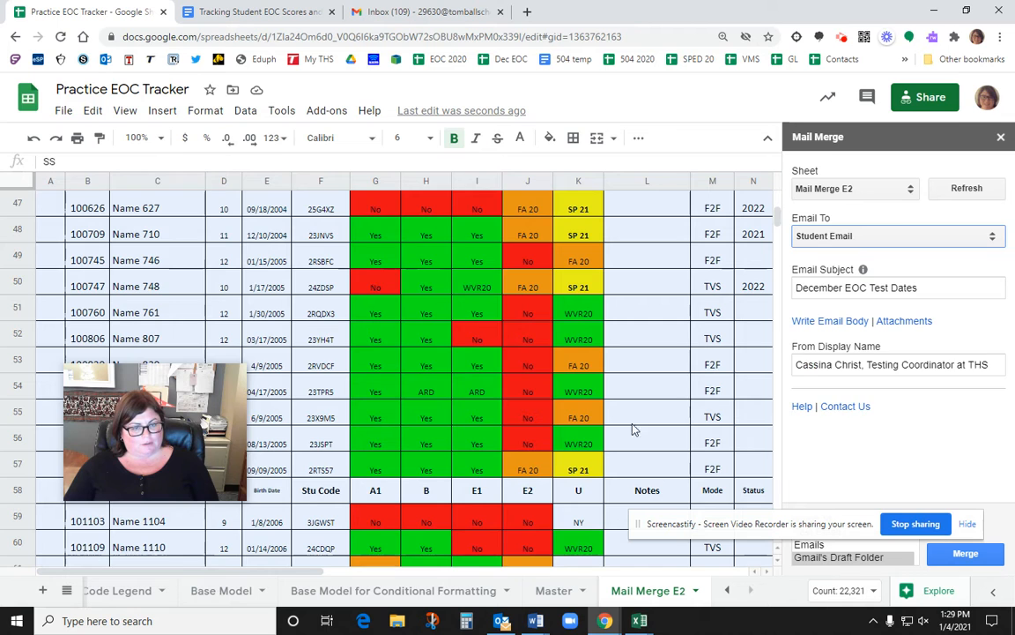
# Step: Review the sheet's columns, including Parent Email in column AB, and open the email body editor
pyautogui.click(527, 365)
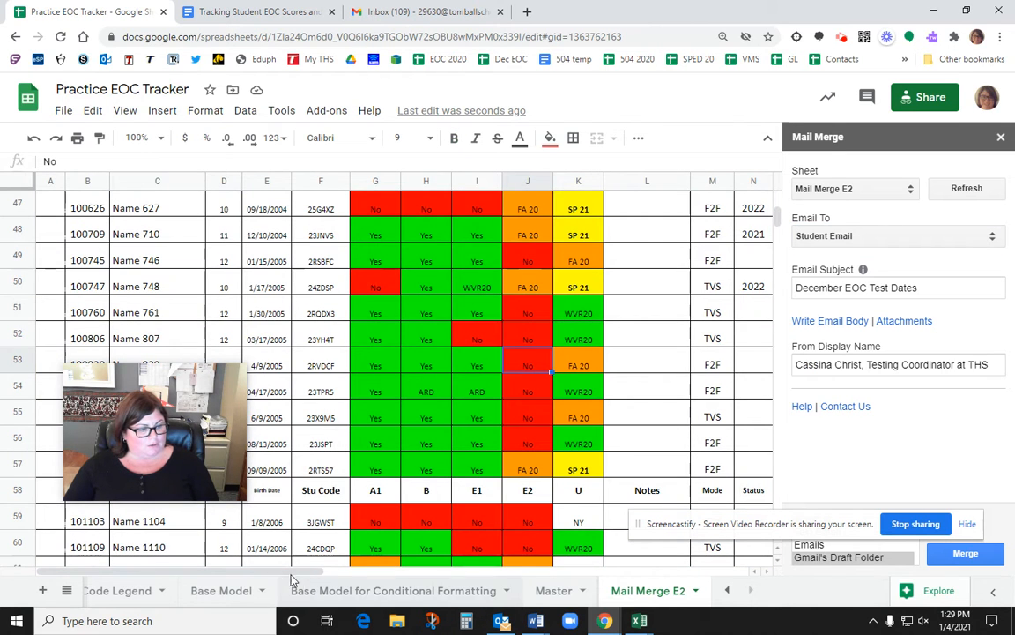
pyautogui.hscroll(1, 310, 573)
pyautogui.moveTo(311, 577); pyautogui.dragTo(779, 564)
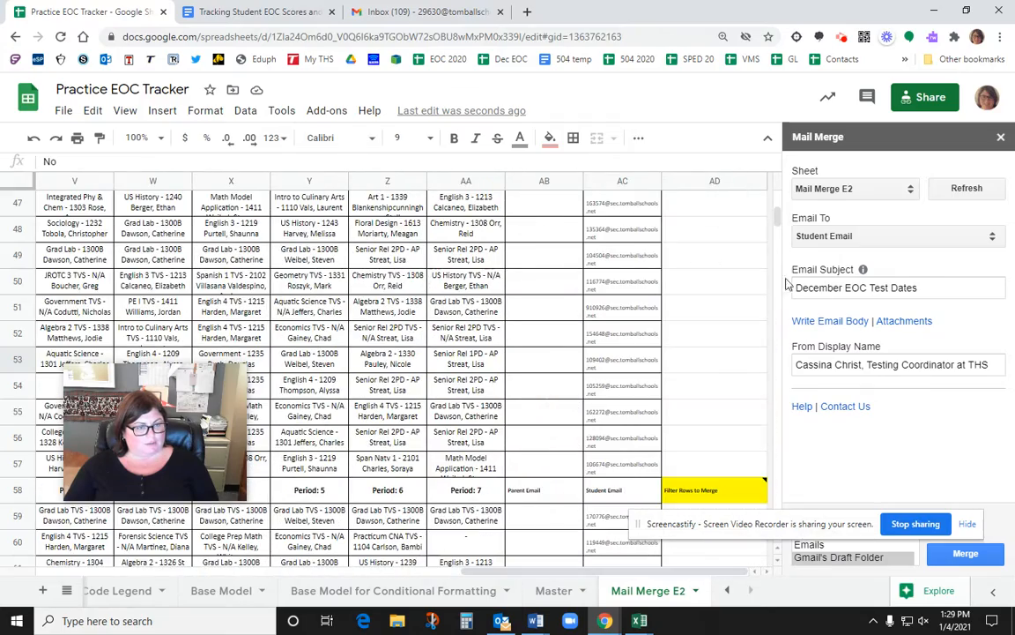
pyautogui.scroll(15, 640, 216)
pyautogui.scroll(1, 640, 216)
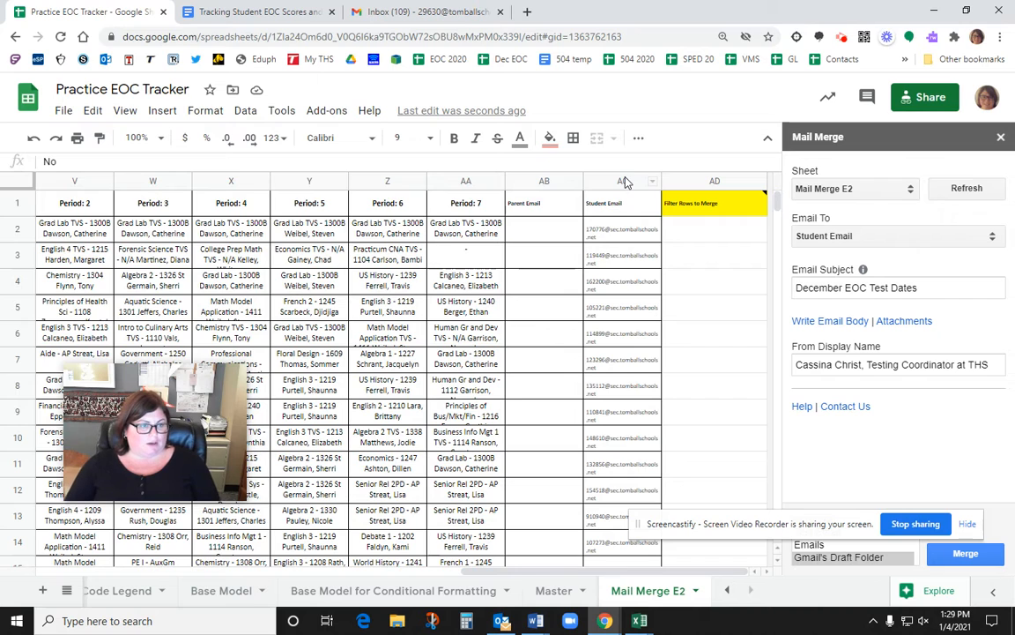
pyautogui.click(542, 180)
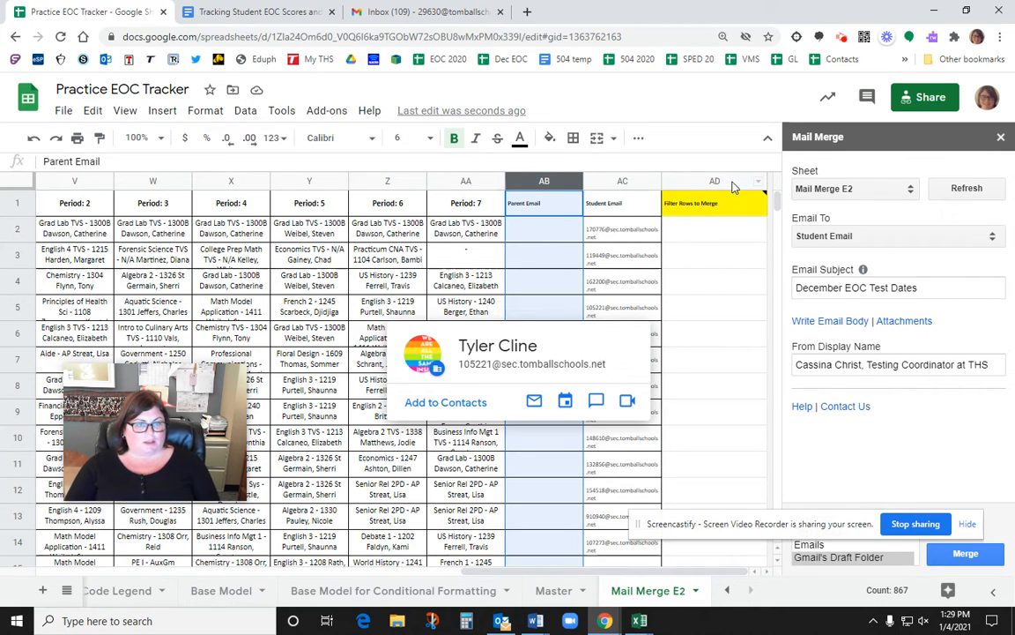
pyautogui.moveTo(730, 184)
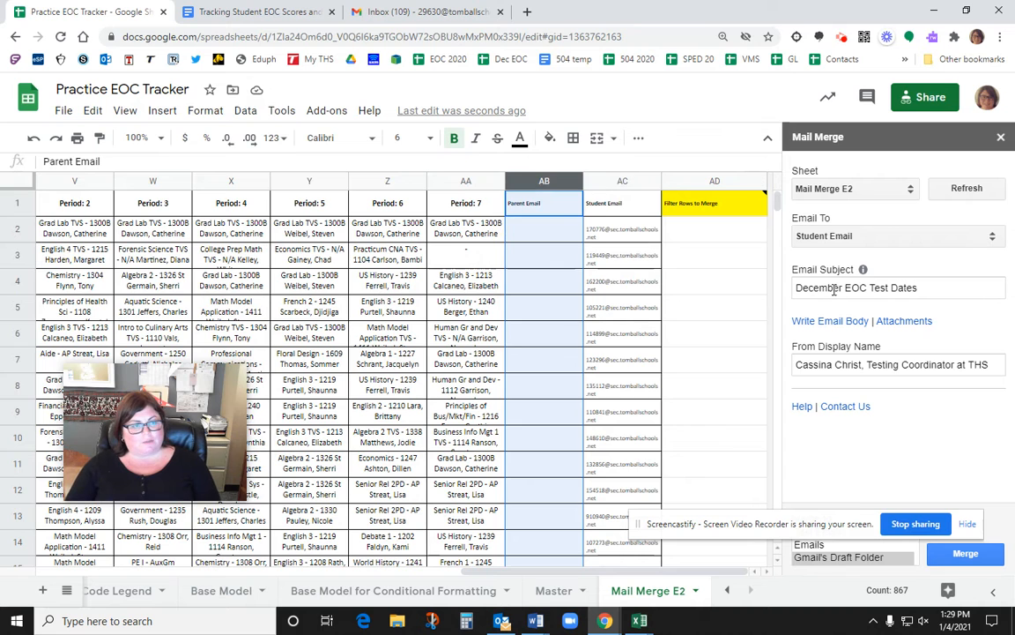
pyautogui.hscroll(-10, 650, 396)
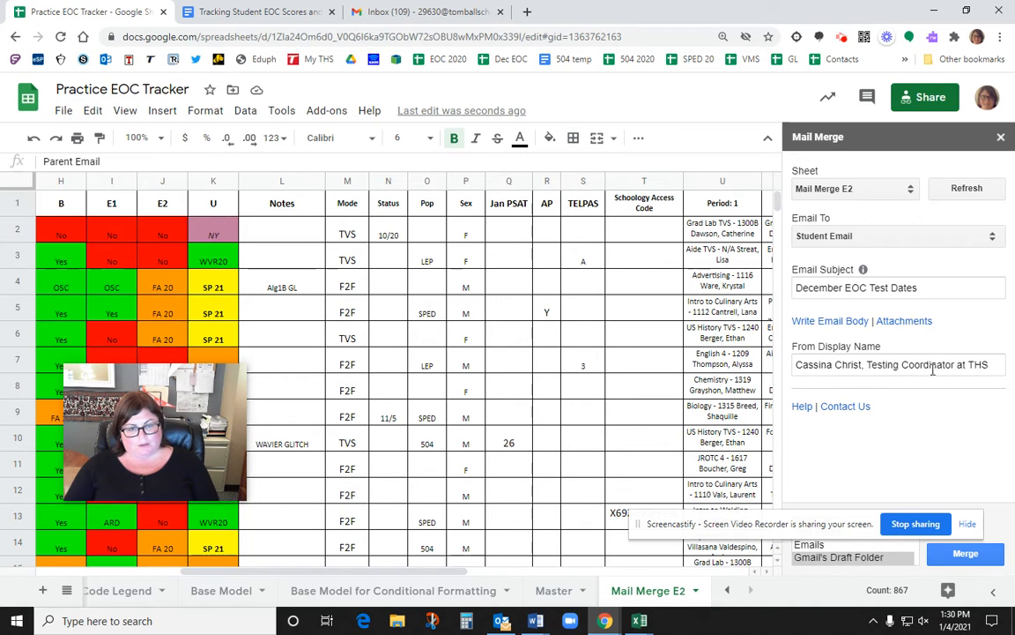
pyautogui.click(840, 323)
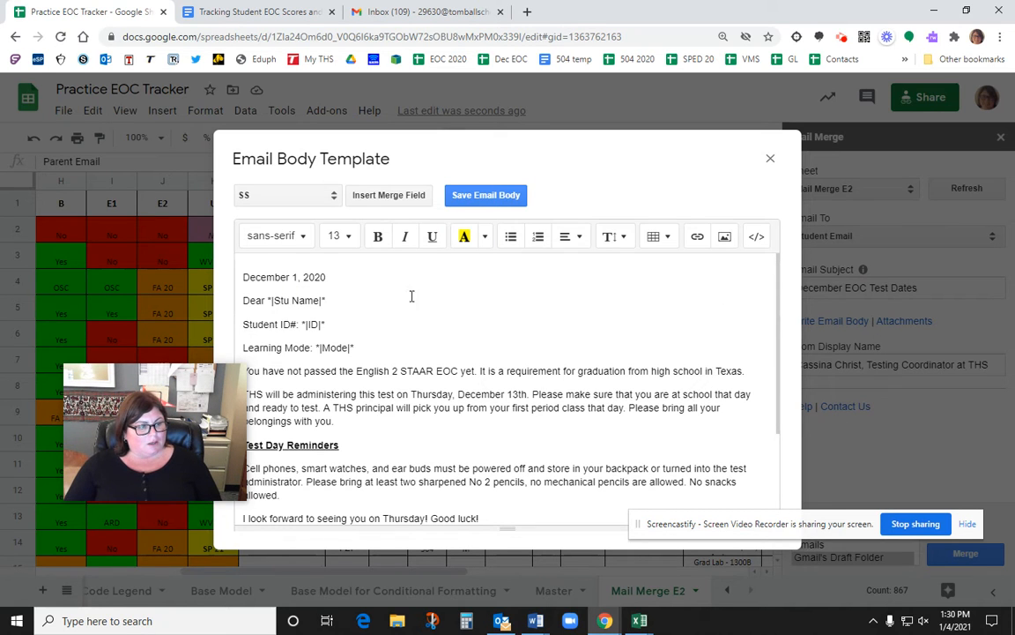
# Step: Delete the Stu Name, ID and Mode merge fields after Dear, Student ID# and Learning Mode
pyautogui.click(340, 300)
pyautogui.press('BackSpace')
pyautogui.press('BackSpace')
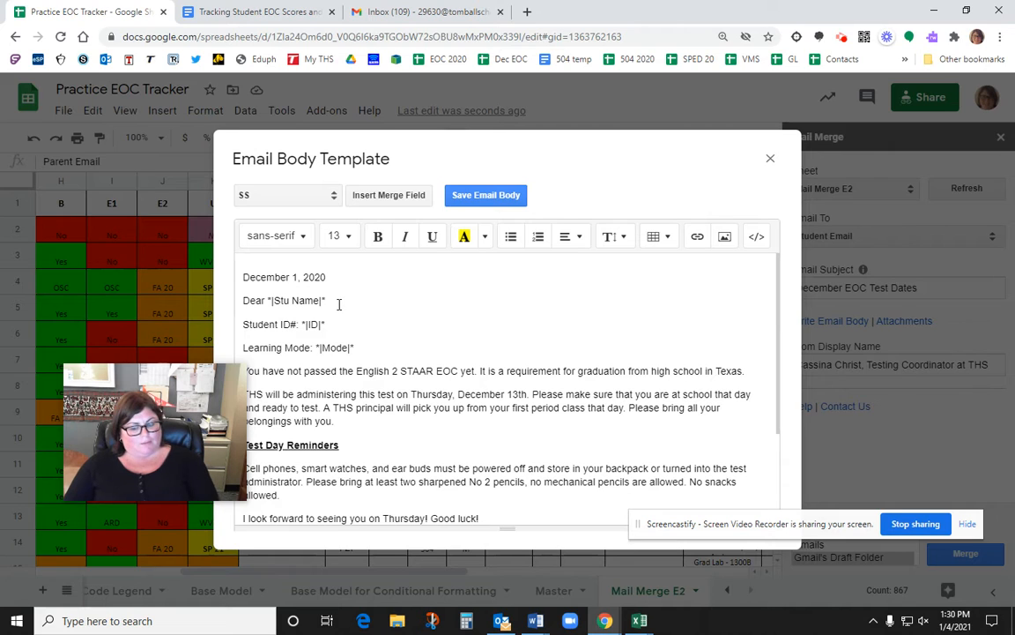
pyautogui.press('BackSpace')
pyautogui.press('BackSpace')
pyautogui.press('BackSpace')
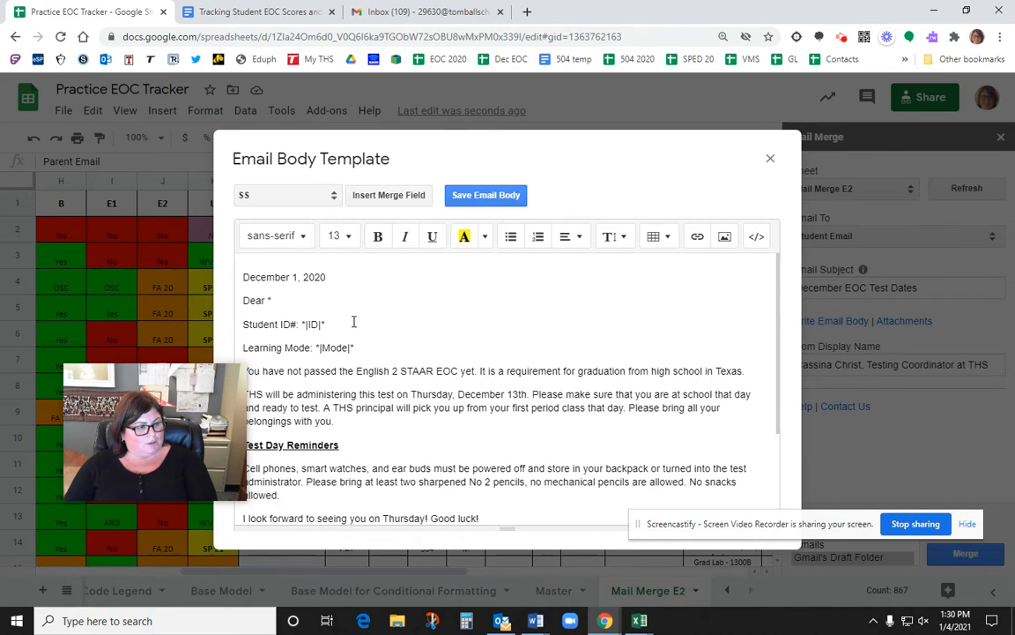
pyautogui.press('BackSpace')
pyautogui.click(342, 321)
pyautogui.press('BackSpace')
pyautogui.click(357, 350)
pyautogui.press('BackSpace')
pyautogui.press('BackSpace')
pyautogui.press('BackSpace')
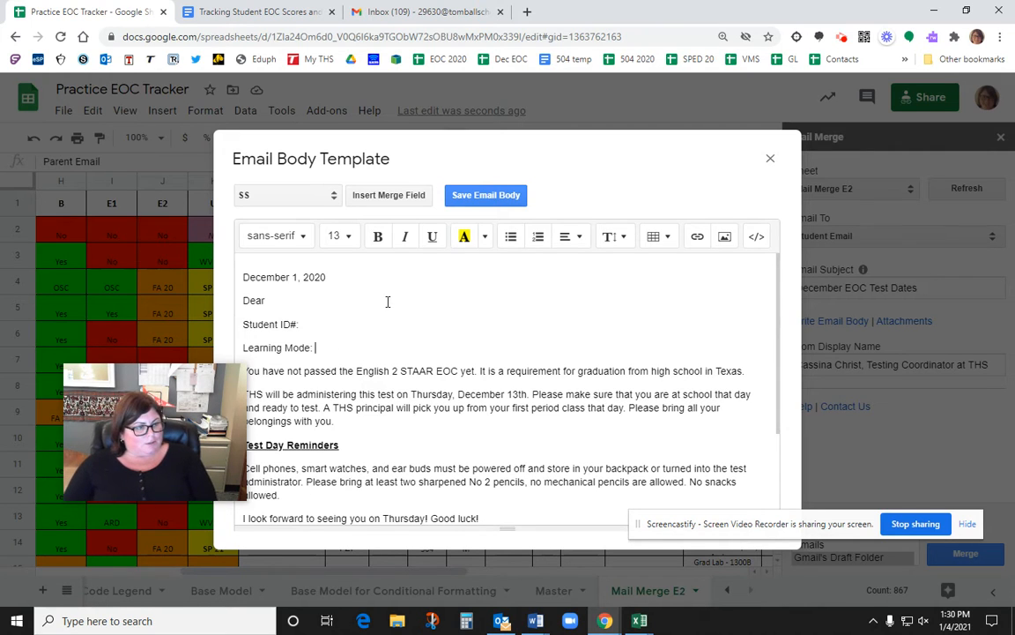
pyautogui.scroll(-2, 404, 312)
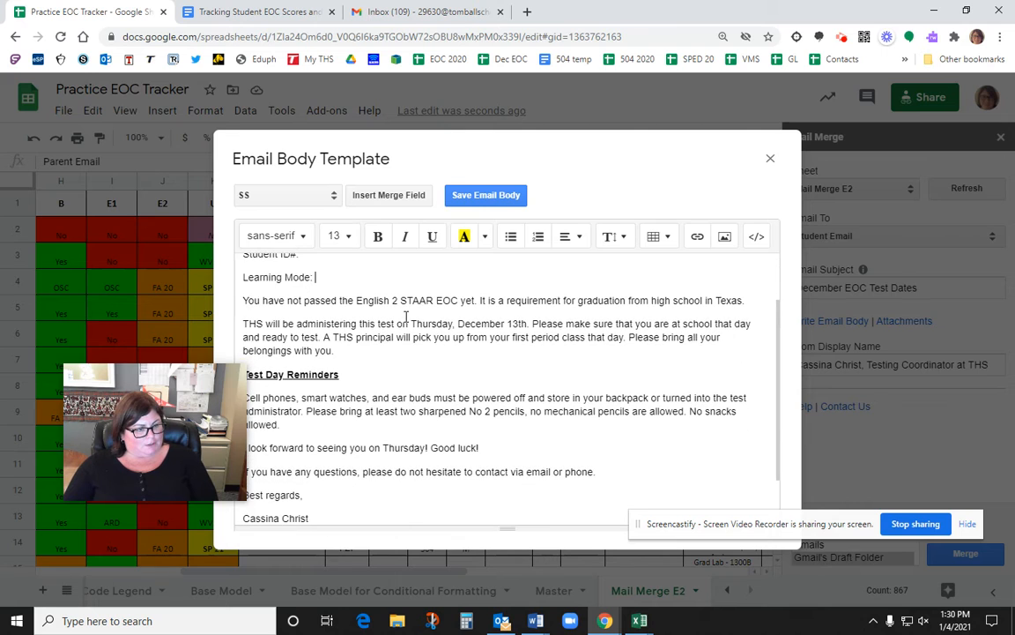
pyautogui.scroll(-2, 405, 315)
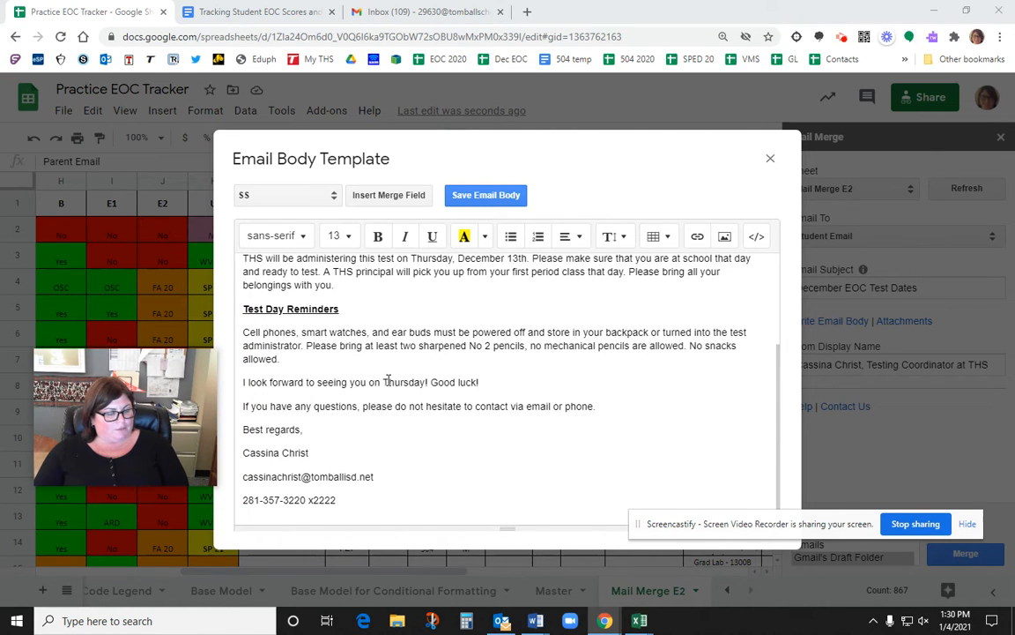
pyautogui.scroll(4, 388, 381)
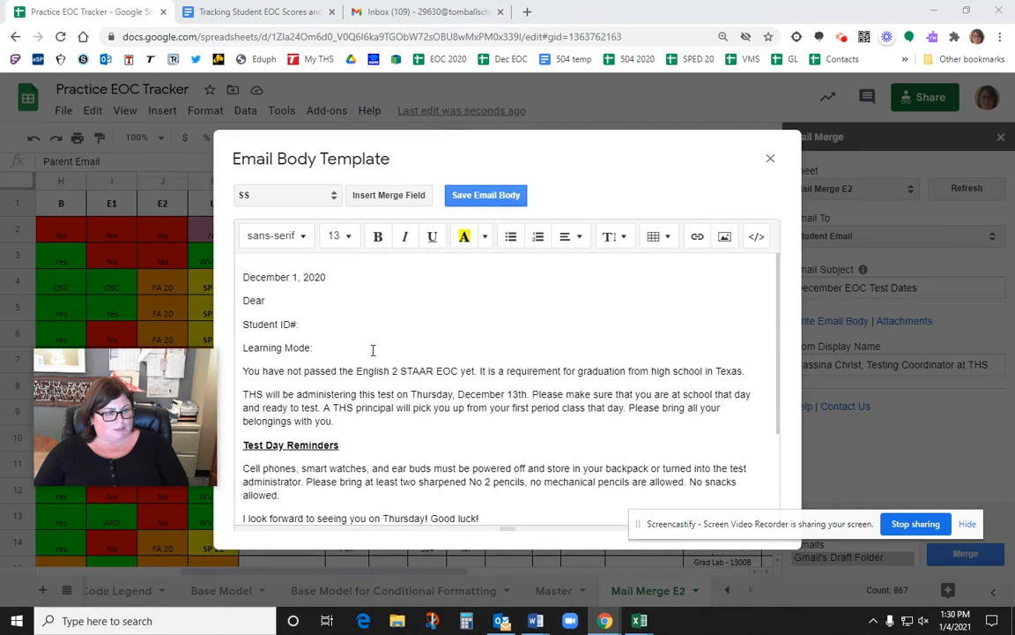
pyautogui.click(302, 301)
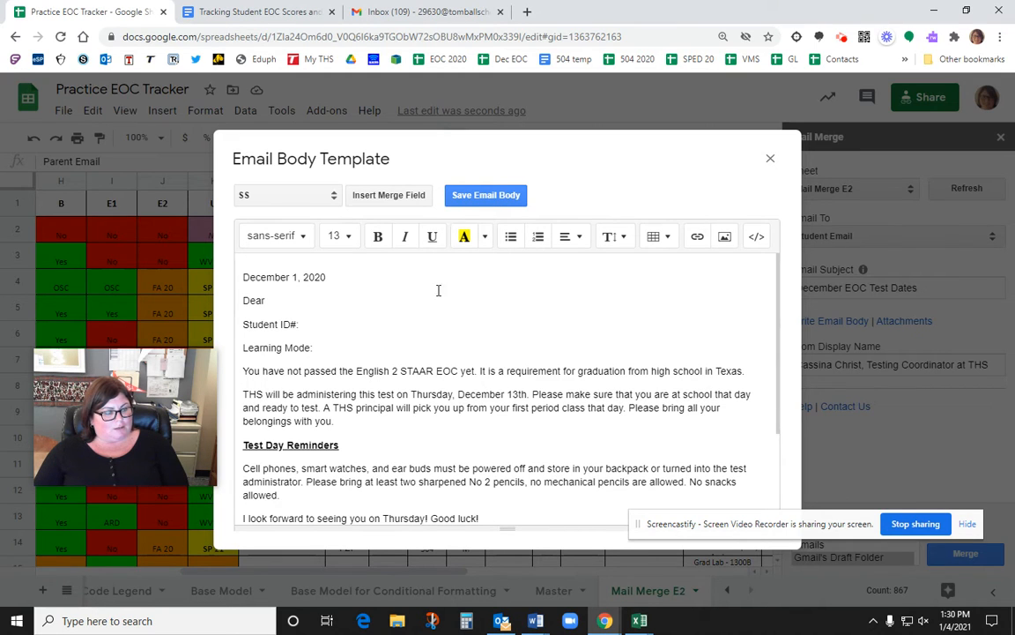
# Step: Insert the Stu Name merge field after 'Dear'
pyautogui.click(335, 197)
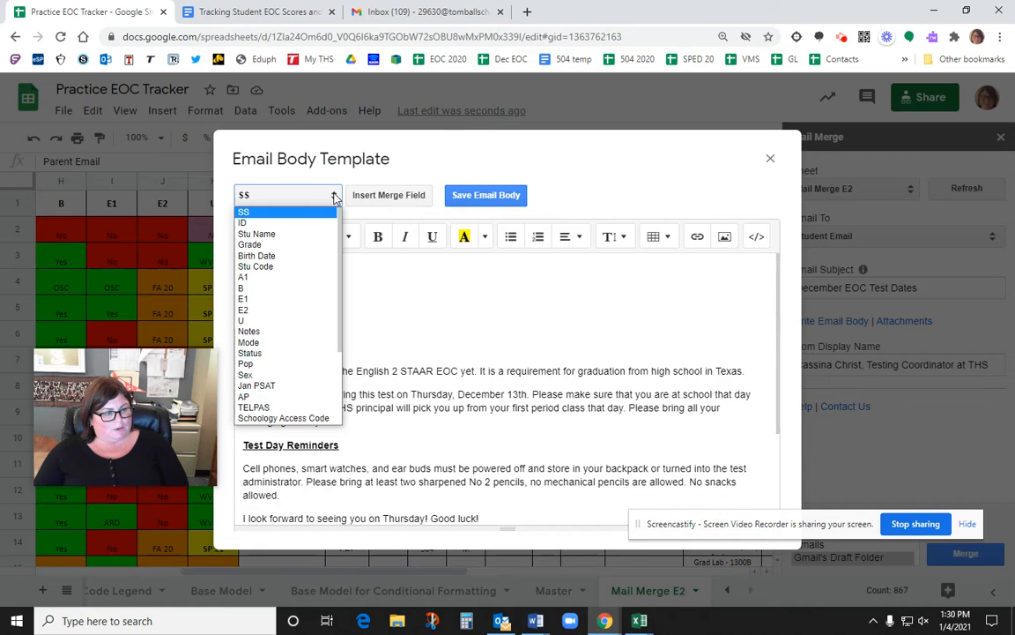
pyautogui.click(308, 235)
pyautogui.click(287, 300)
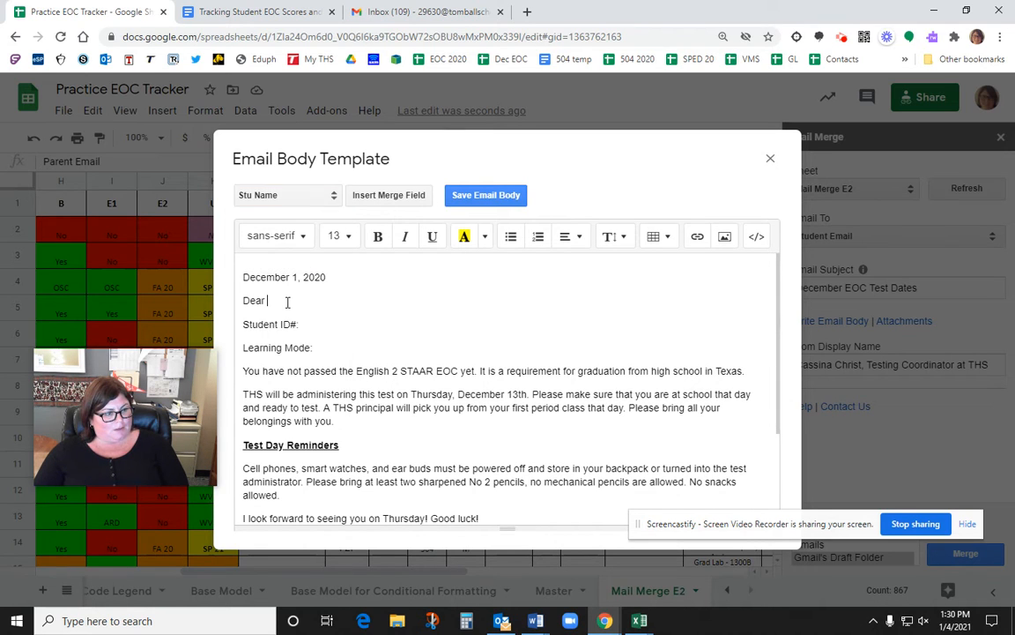
pyautogui.click(393, 199)
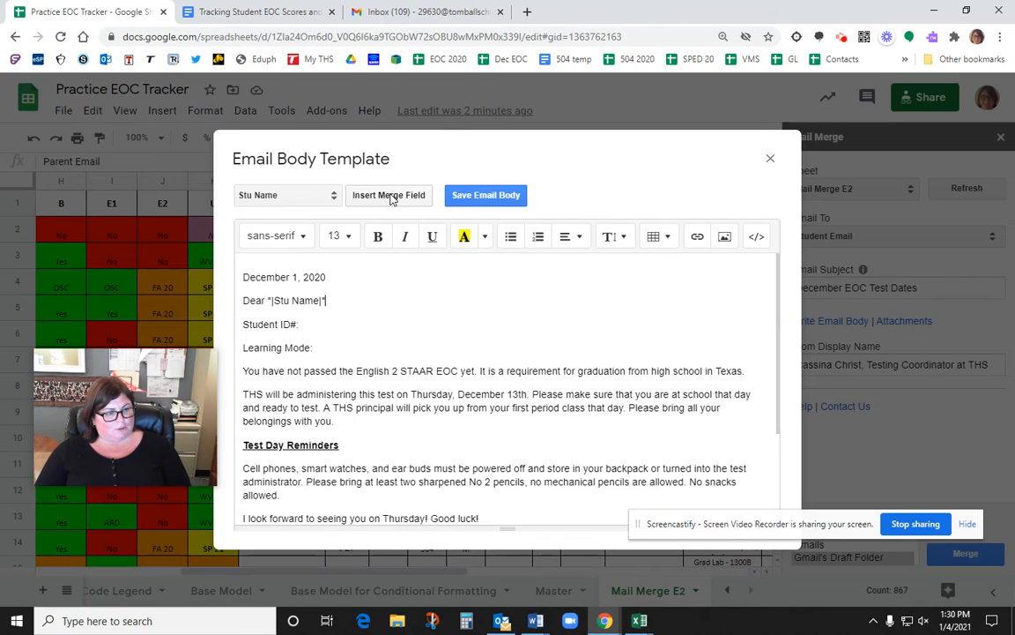
# Step: Insert the ID and Mode merge fields after 'Student ID#:' and 'Learning Mode:', then review the body
pyautogui.click(320, 324)
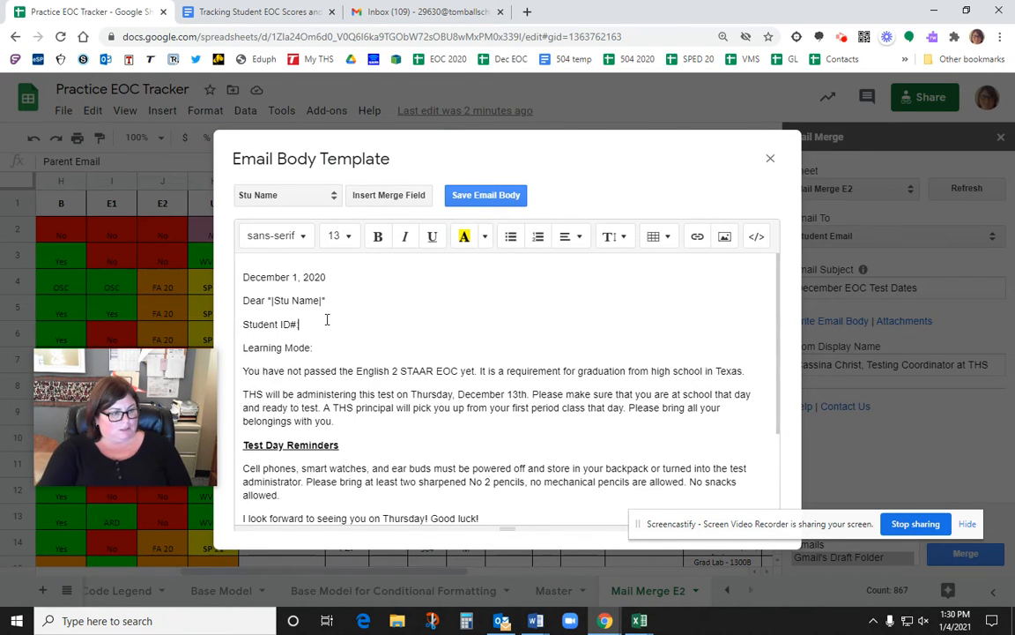
pyautogui.click(334, 196)
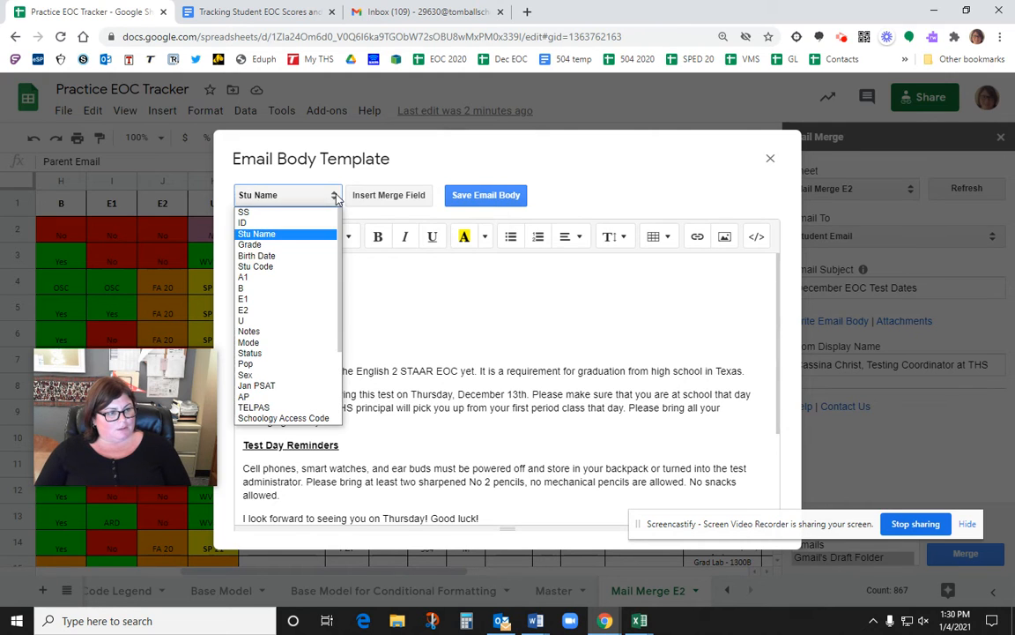
pyautogui.click(264, 222)
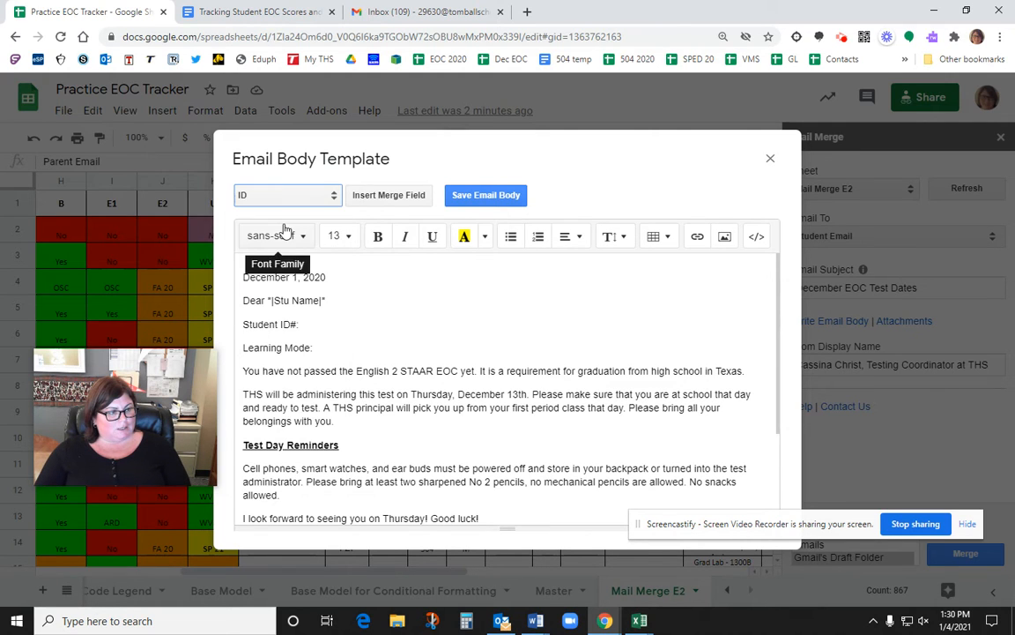
pyautogui.click(385, 195)
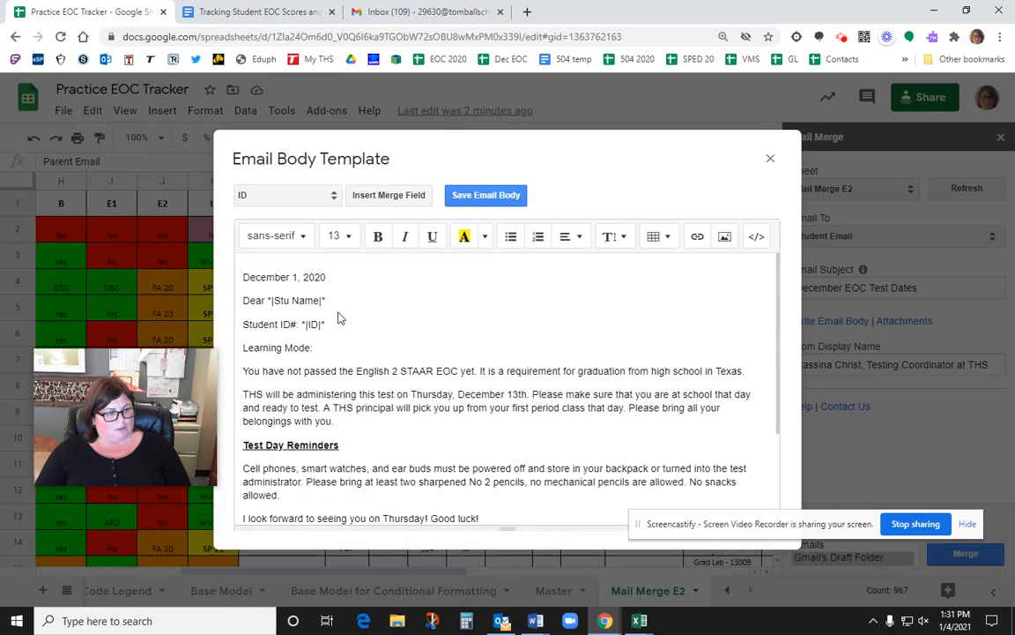
pyautogui.click(333, 200)
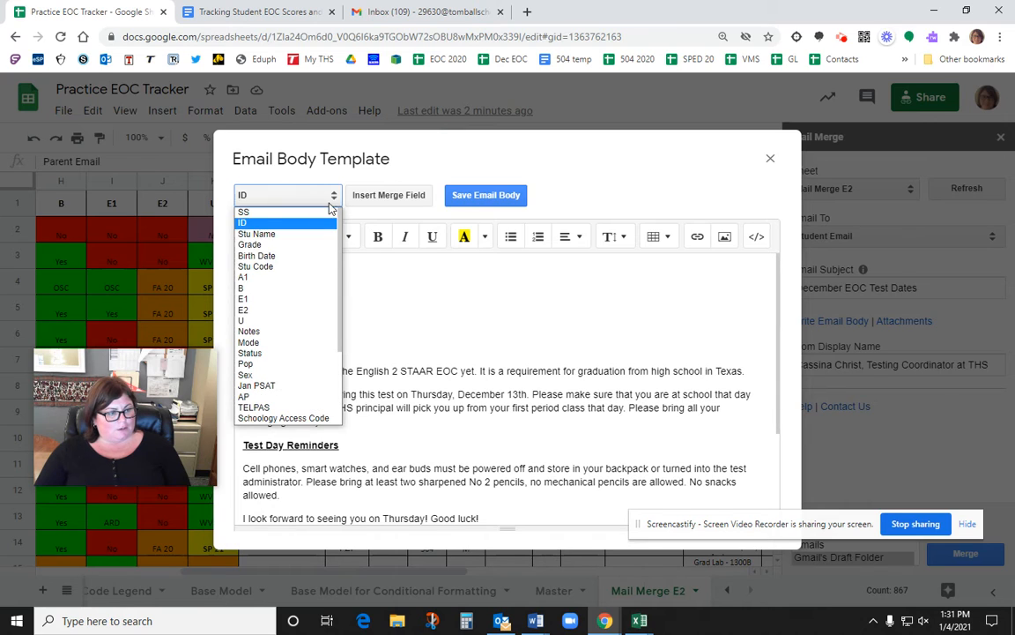
pyautogui.click(294, 343)
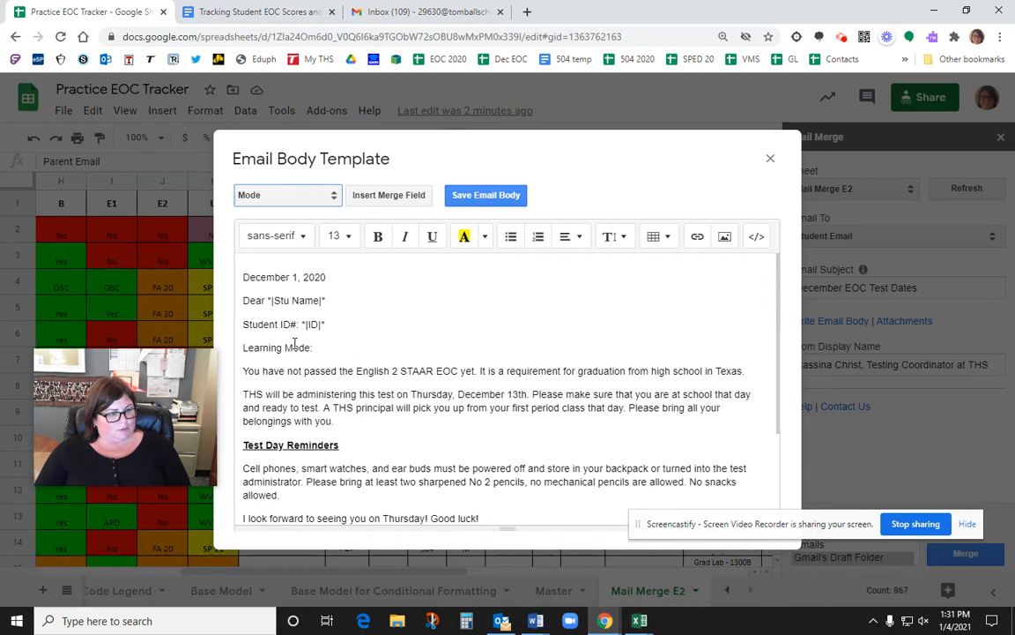
pyautogui.click(390, 198)
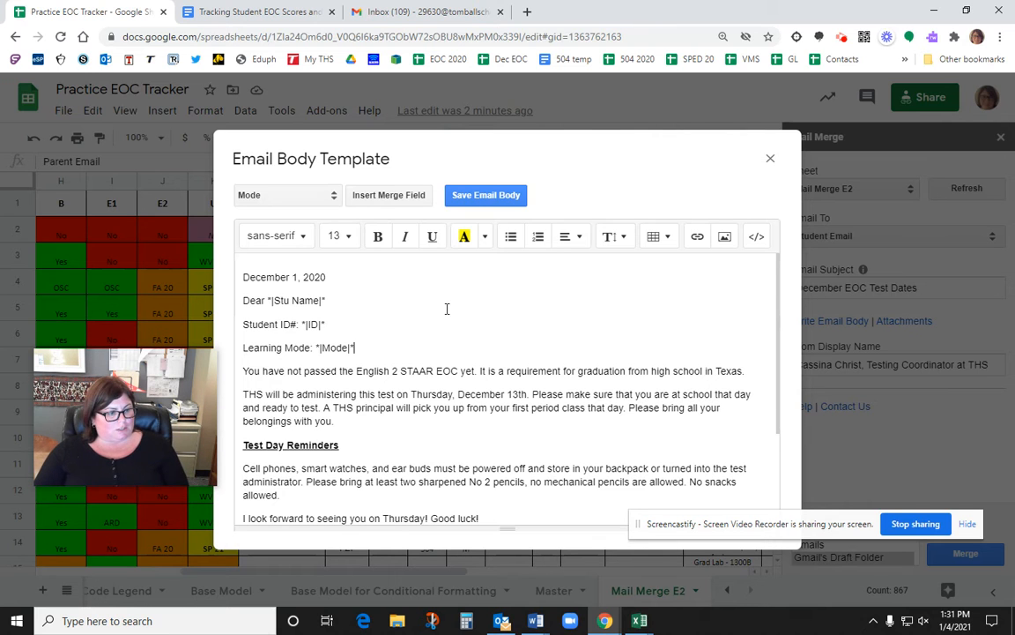
pyautogui.scroll(-3, 447, 309)
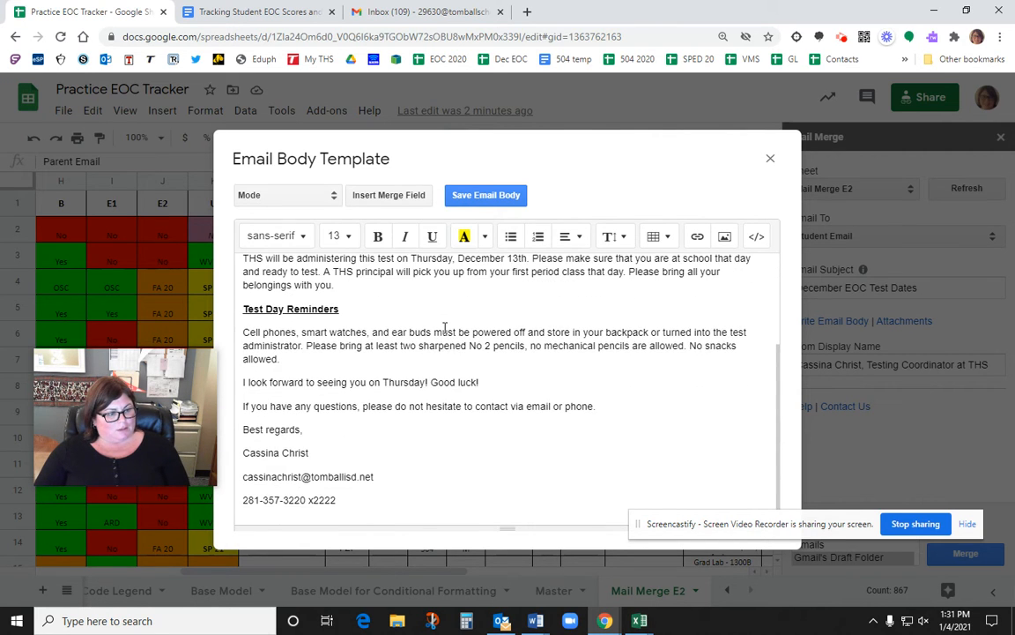
pyautogui.scroll(3, 447, 309)
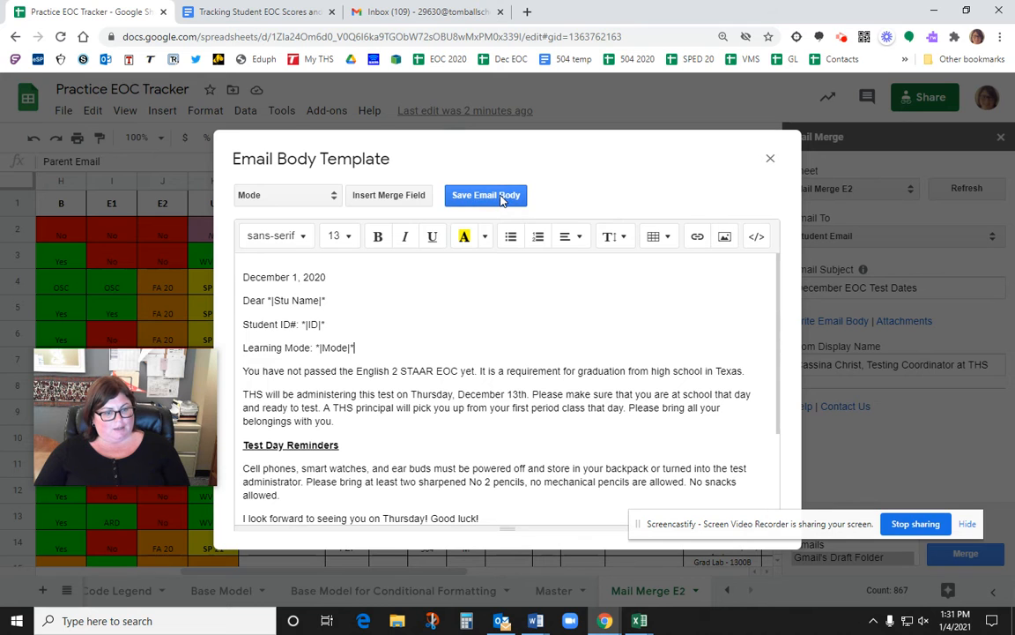
# Step: Save the email body and run the merge as a single Test Email
pyautogui.click(501, 196)
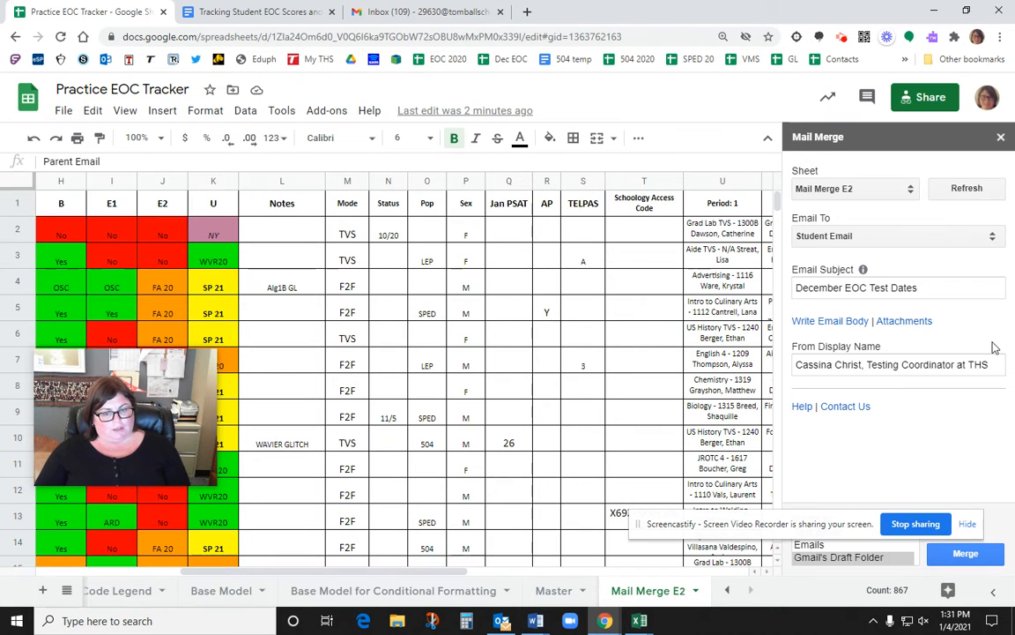
pyautogui.moveTo(819, 522); pyautogui.dragTo(547, 342)
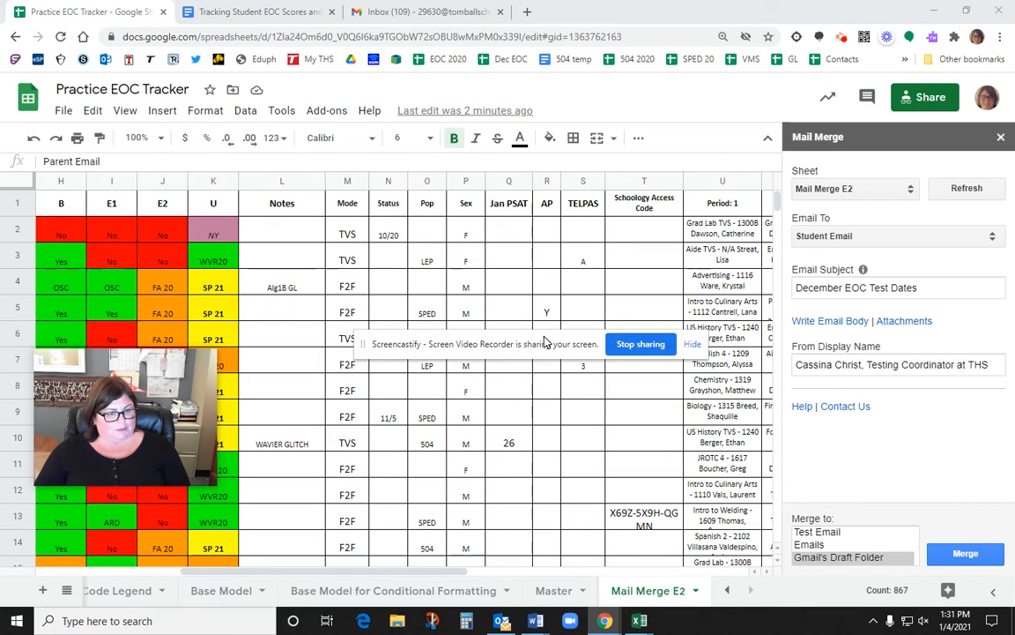
pyautogui.click(830, 533)
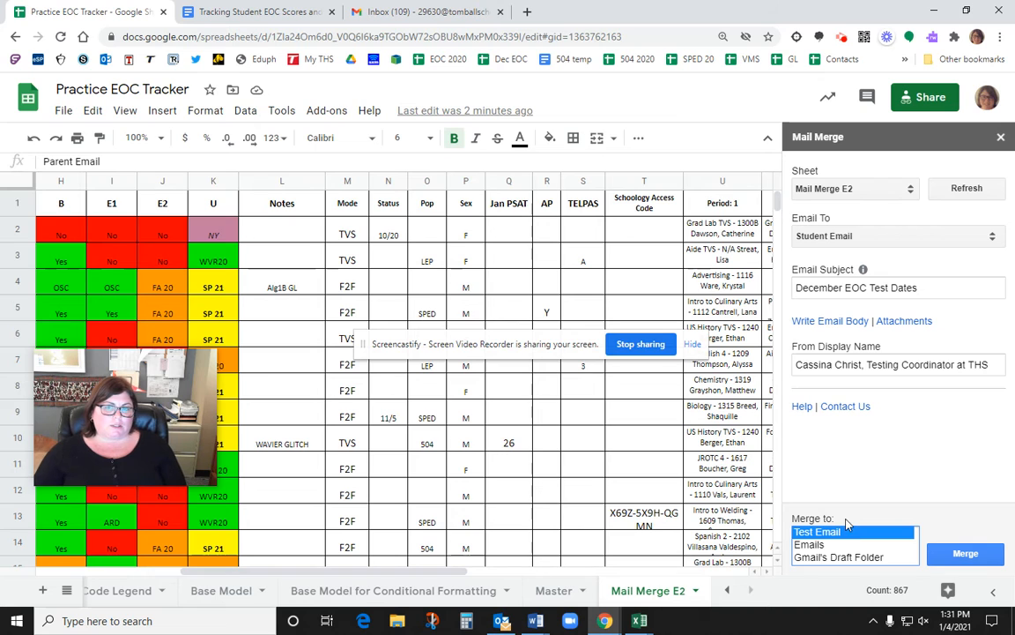
pyautogui.click(967, 555)
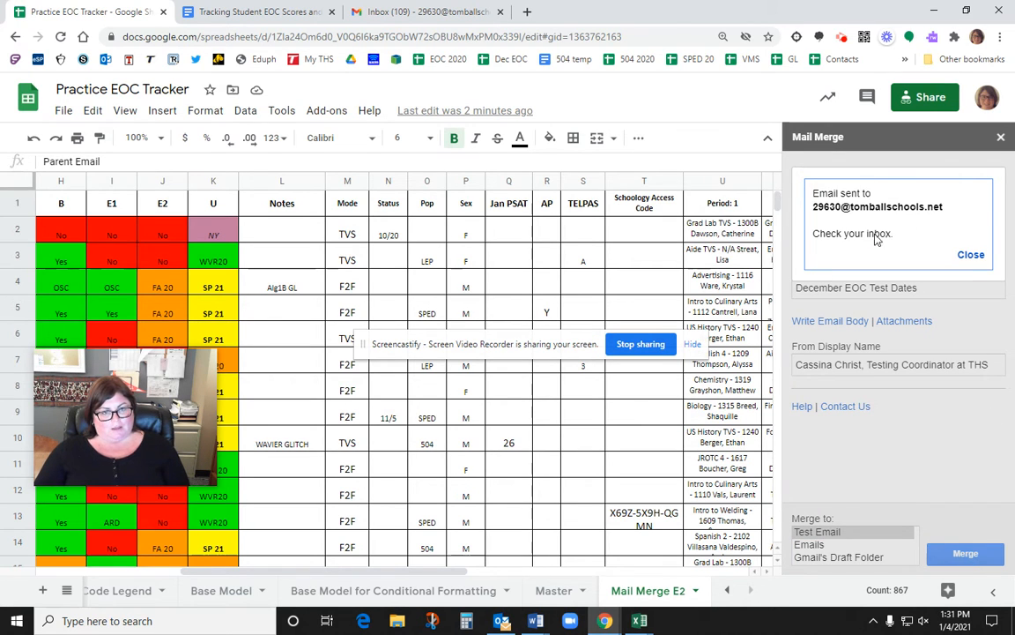
# Step: Read the December EOC Test Dates test email in Gmail, then return to the Practice EOC Tracker
pyautogui.click(384, 11)
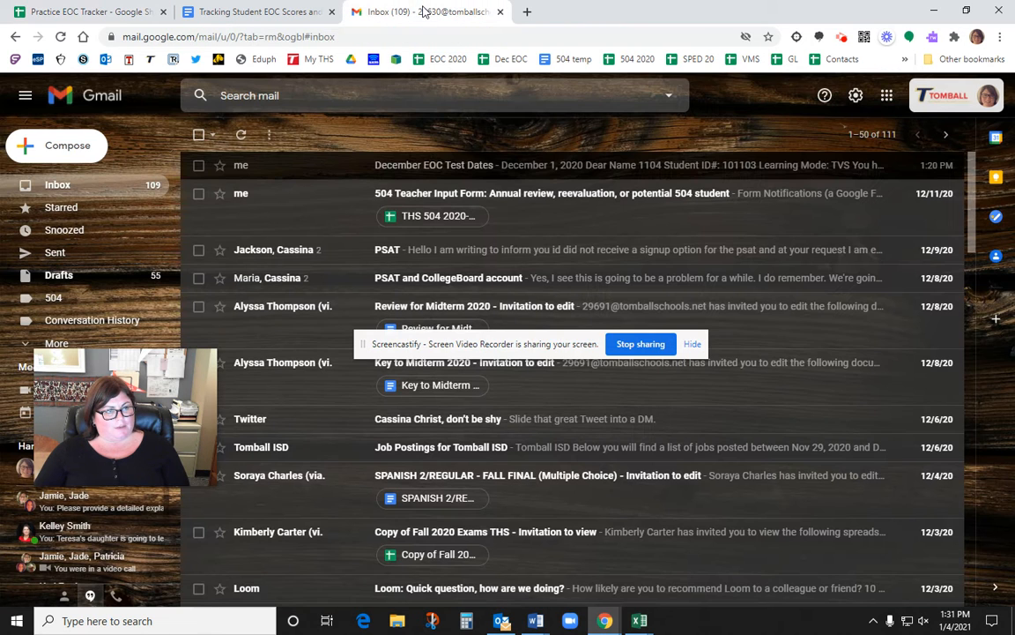
pyautogui.click(540, 168)
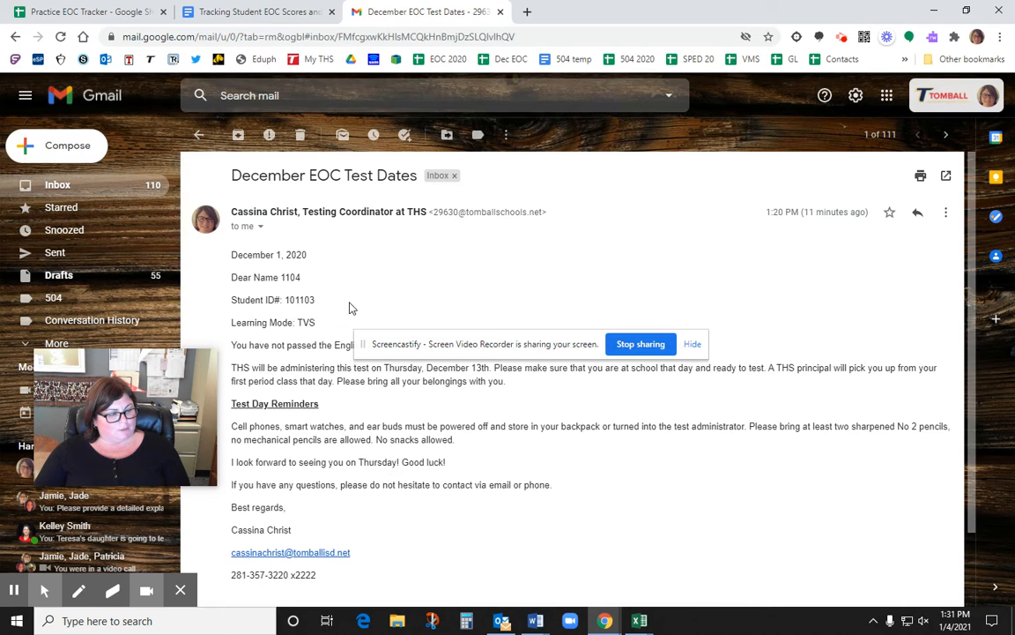
pyautogui.scroll(-2, 312, 274)
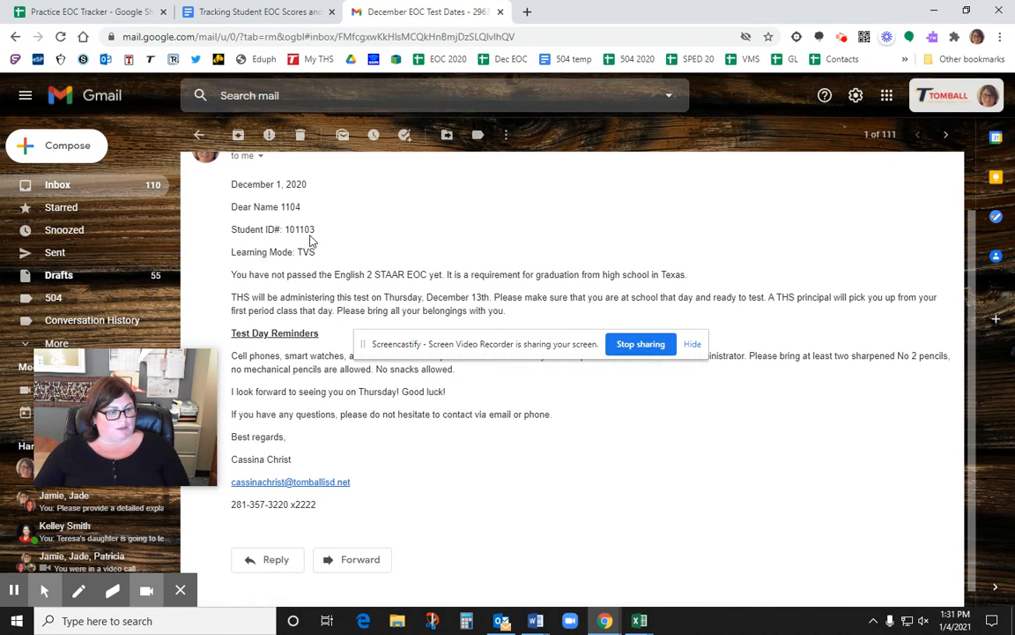
pyautogui.scroll(2, 331, 271)
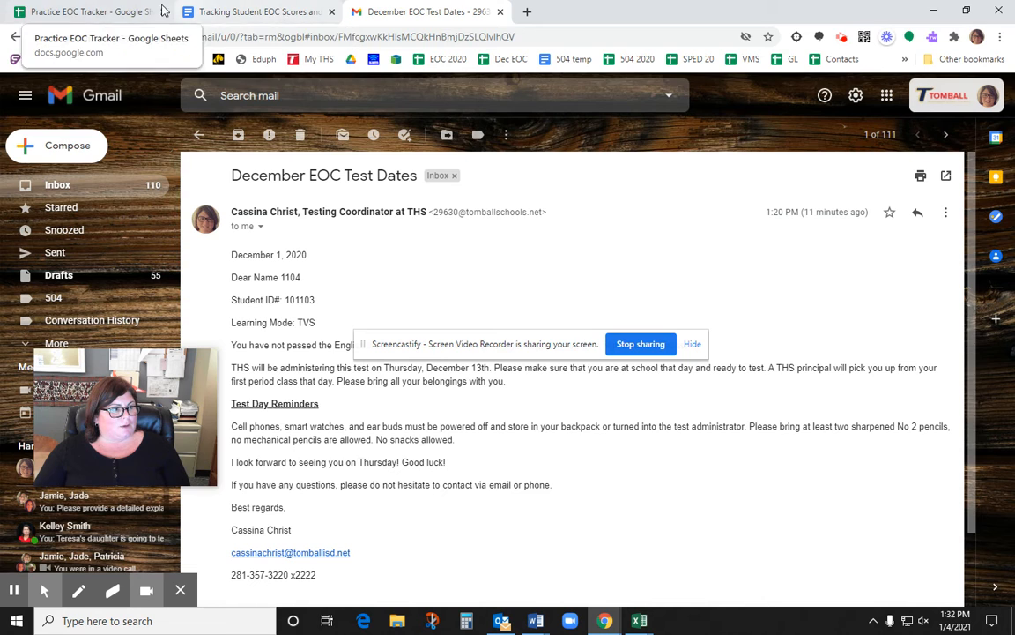
pyautogui.click(93, 16)
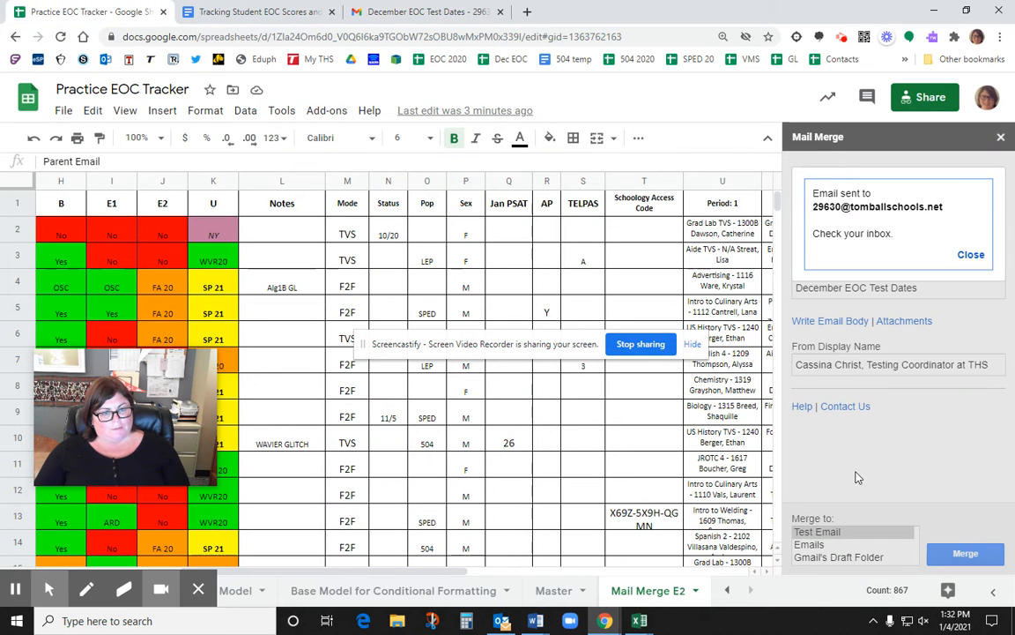
# Step: Dismiss the test-send confirmation and switch the merge destination to Gmail's Draft Folder
pyautogui.click(969, 254)
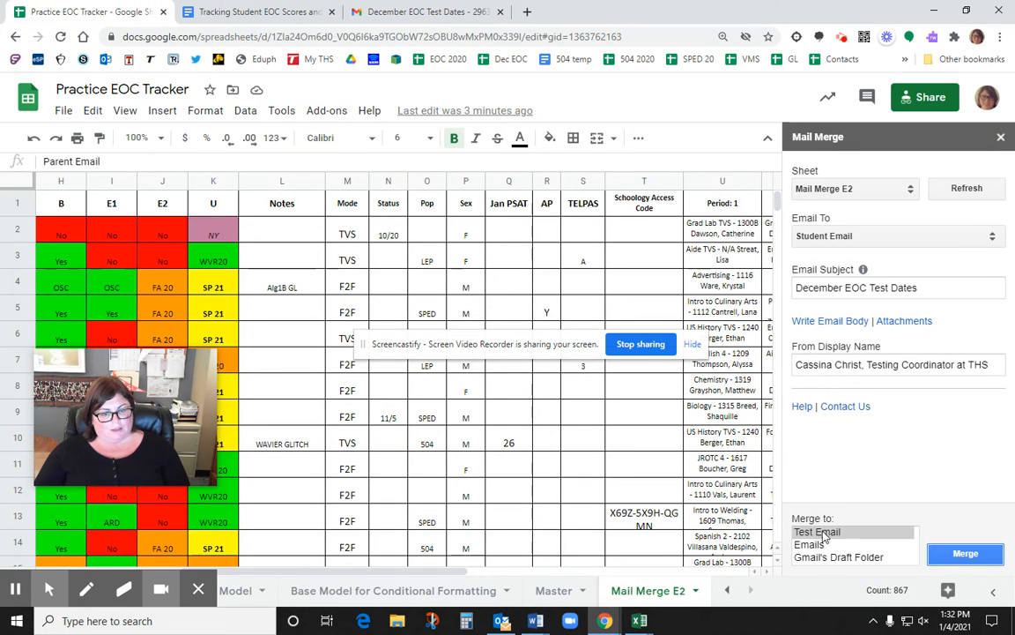
pyautogui.click(828, 558)
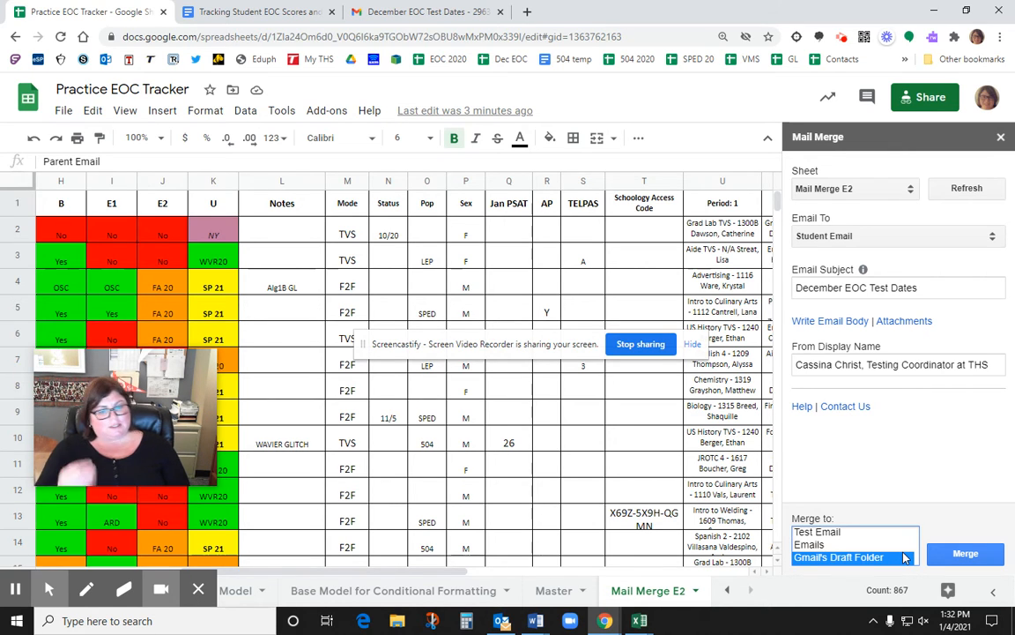
# Step: Check Gmail's Drafts for the 55 merged 'December EOC Test Dates' letters, then return to the Practice EOC Tracker
pyautogui.click(430, 15)
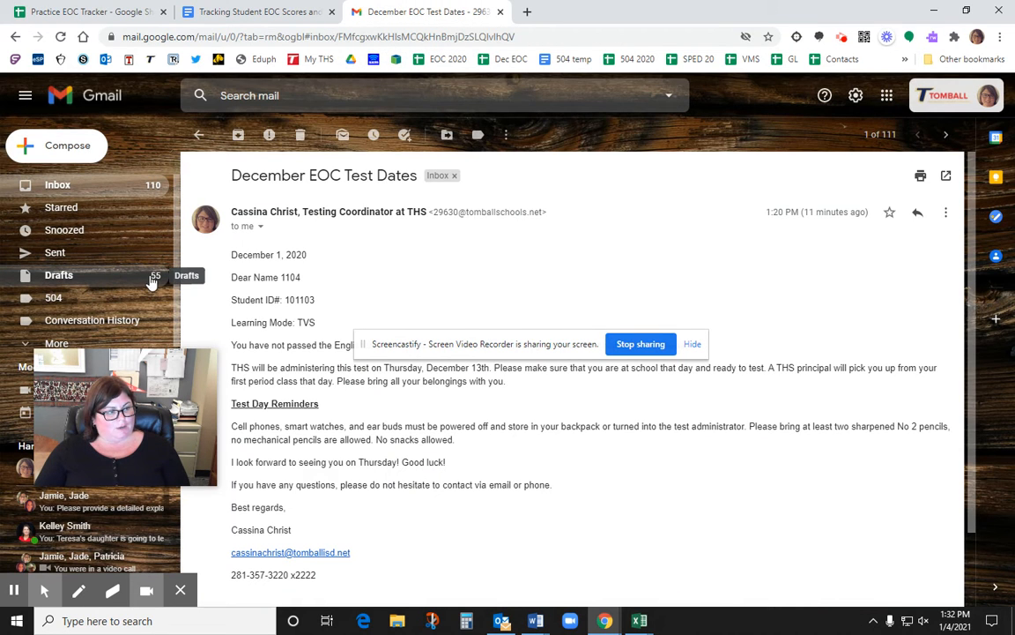
pyautogui.click(68, 274)
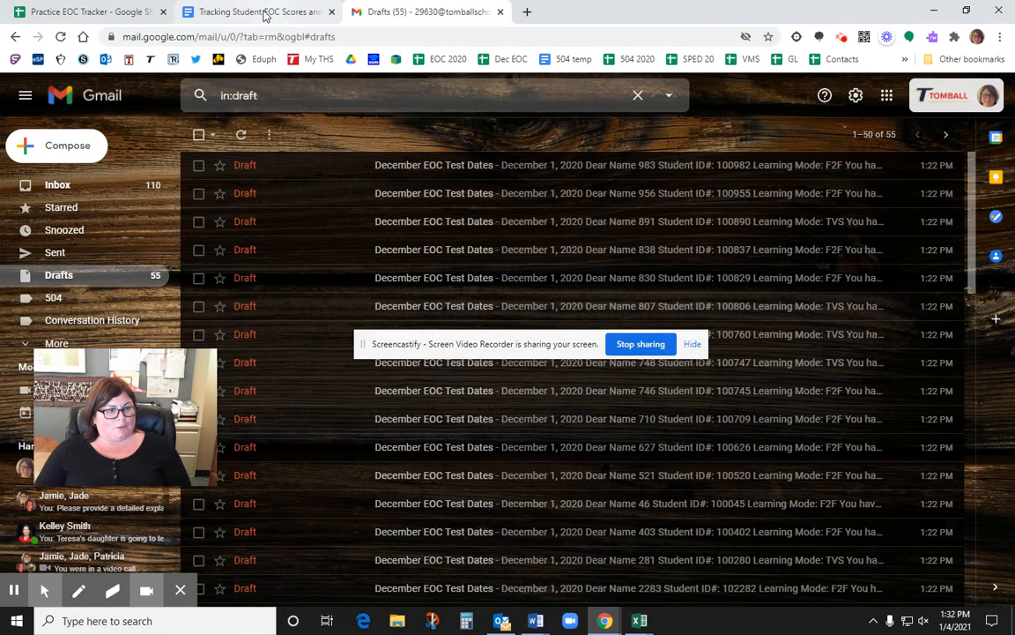
pyautogui.click(263, 13)
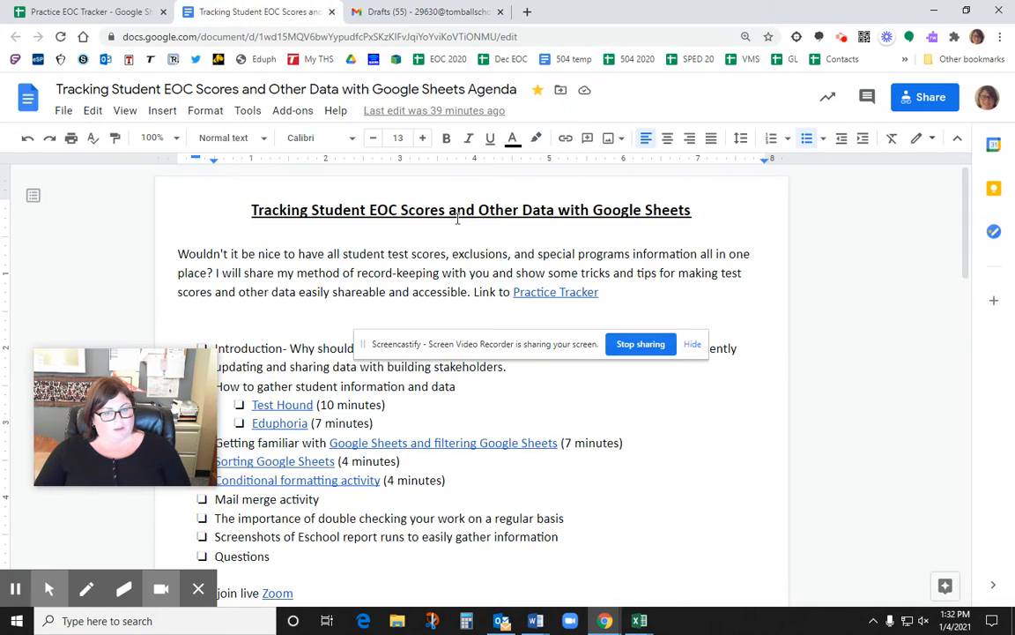
pyautogui.click(423, 11)
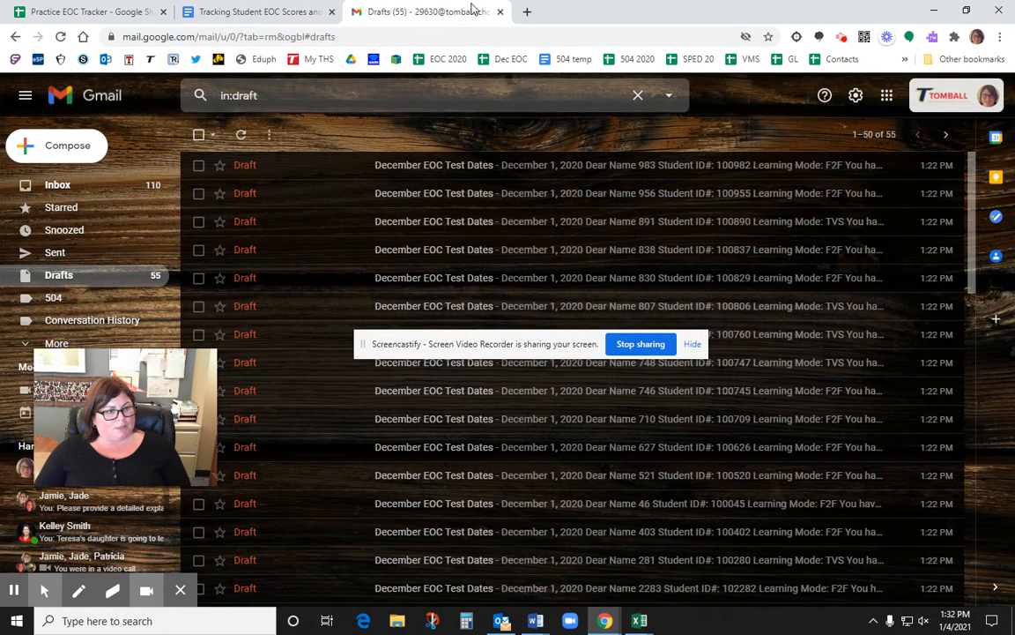
pyautogui.click(231, 12)
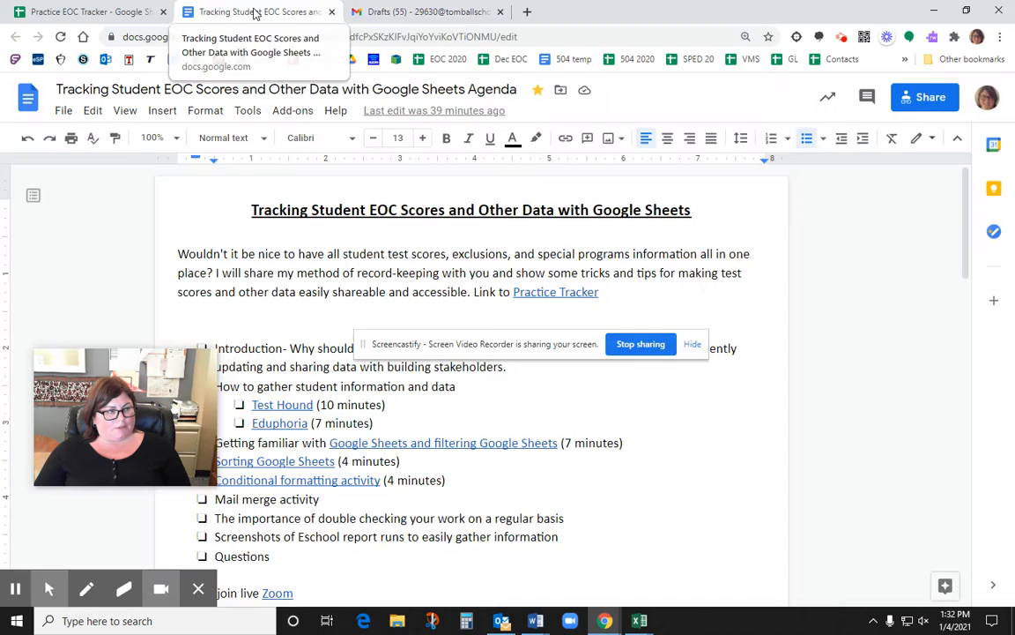
pyautogui.click(91, 13)
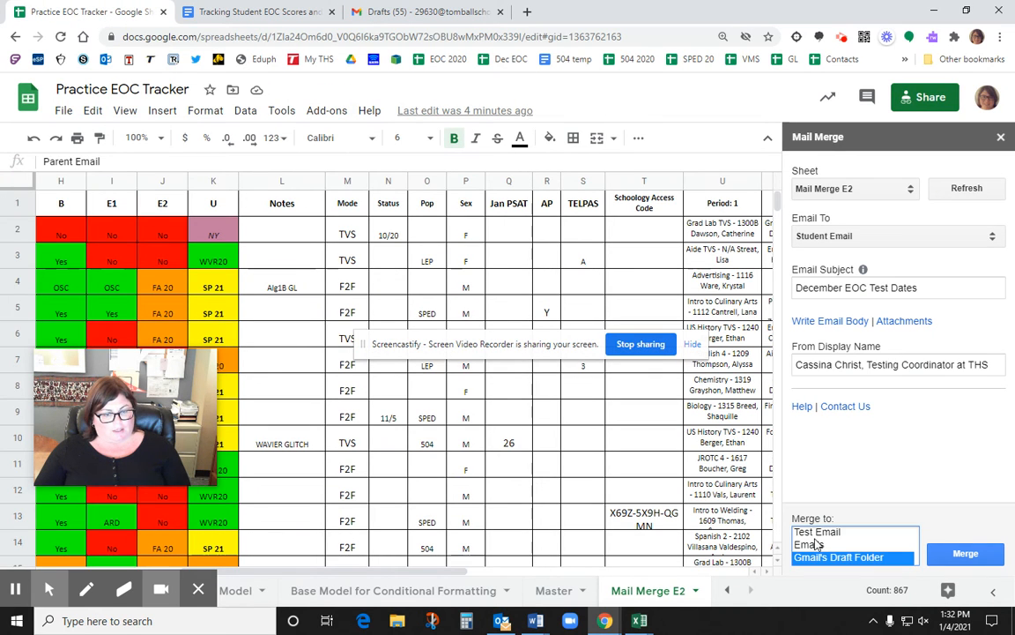
# Step: Switch the merge destination to Emails, start the merge, and decline sending the 935 emails
pyautogui.click(816, 533)
pyautogui.click(815, 544)
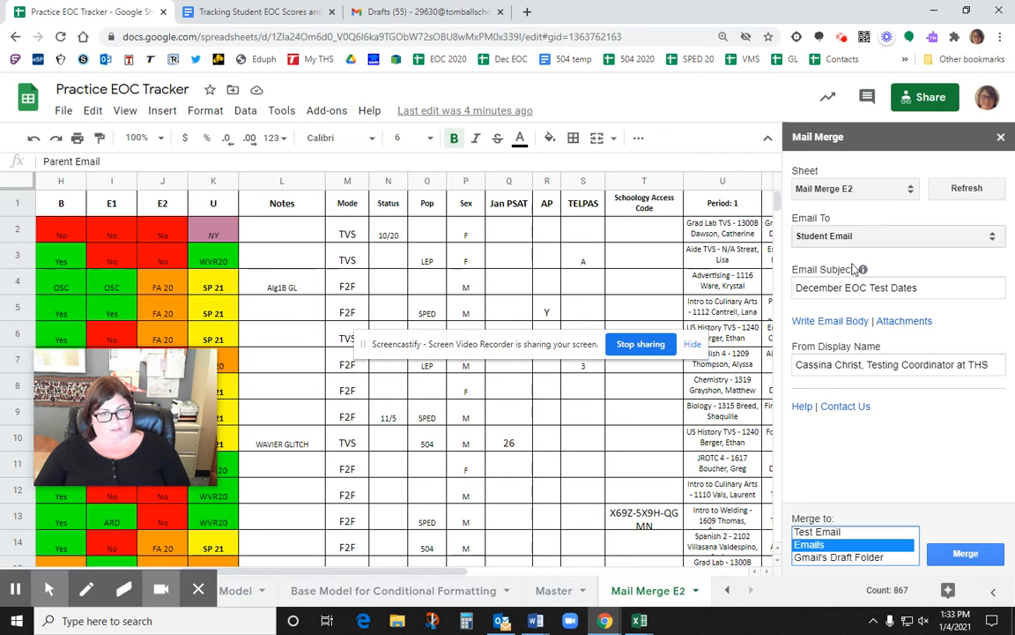
pyautogui.click(962, 553)
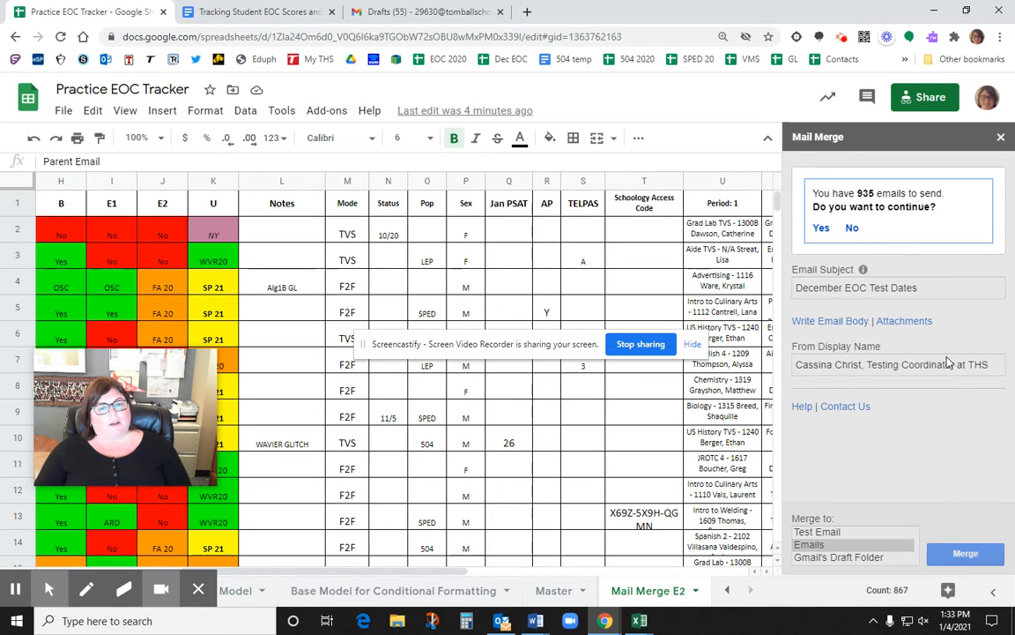
pyautogui.click(854, 229)
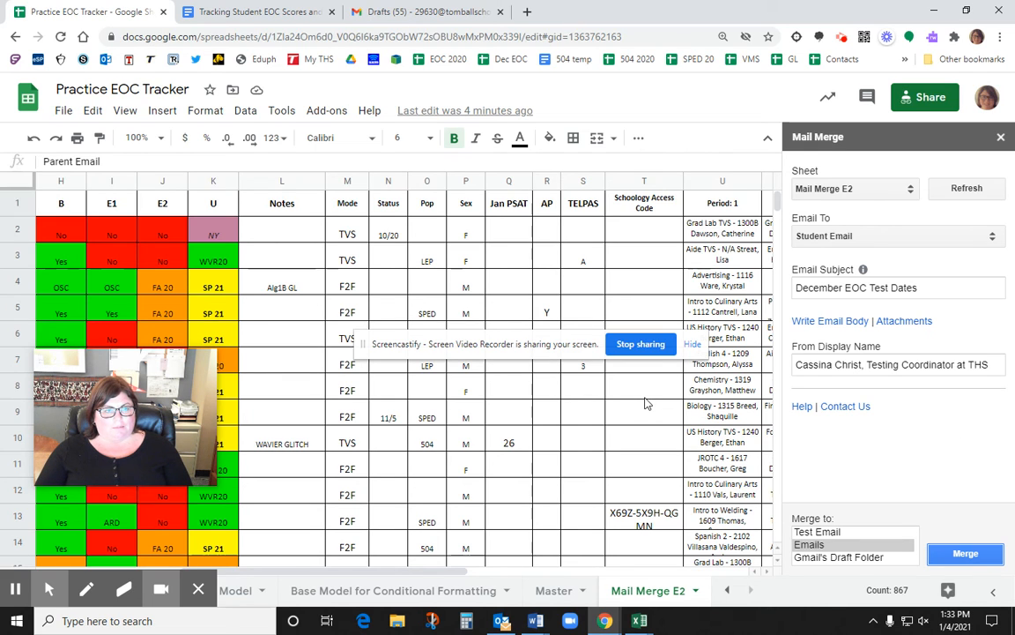
pyautogui.click(527, 11)
pyautogui.write('ho')
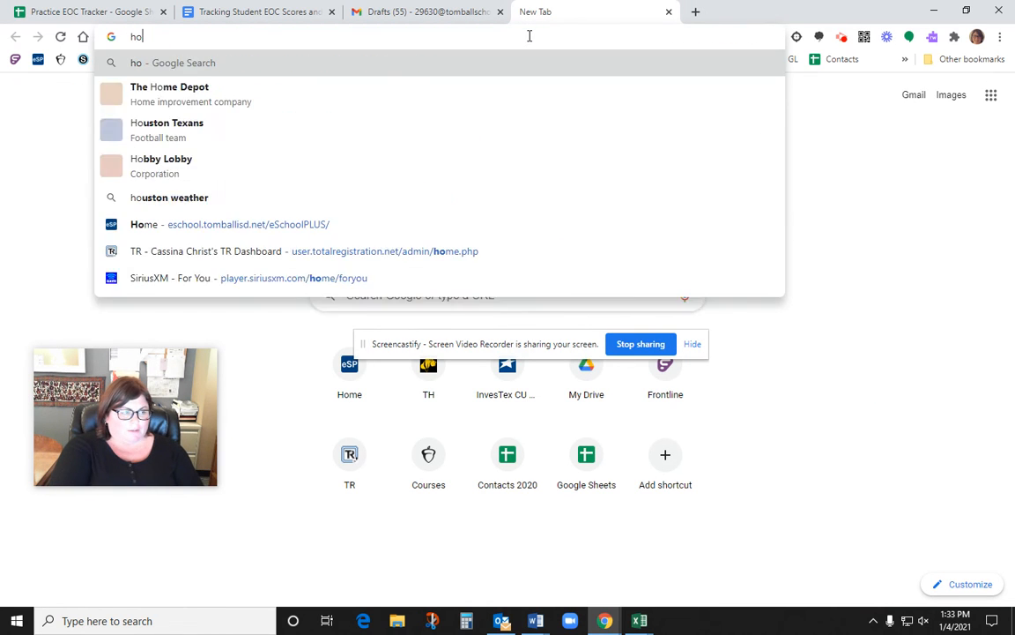
pyautogui.write('w do i merg')
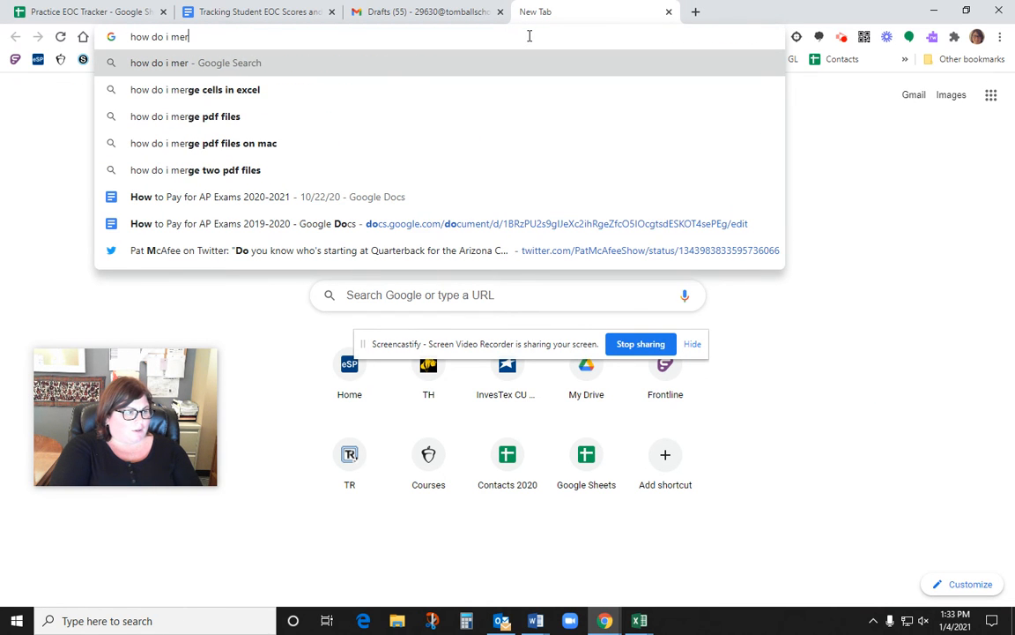
pyautogui.press('BackSpace')
pyautogui.press('BackSpace')
pyautogui.press('BackSpace')
pyautogui.press('BackSpace')
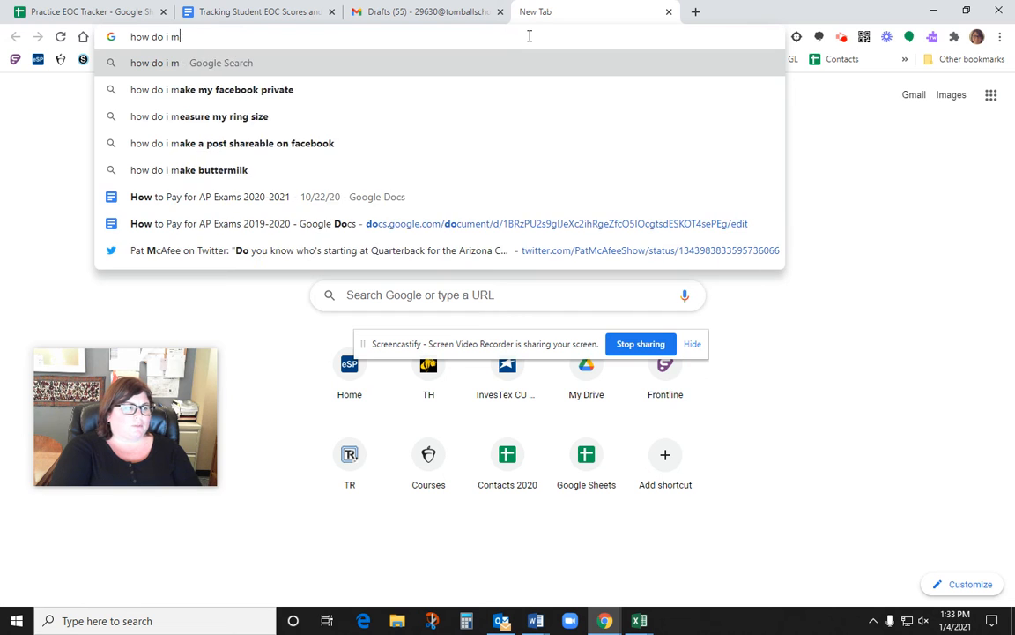
pyautogui.write('mail merge from ')
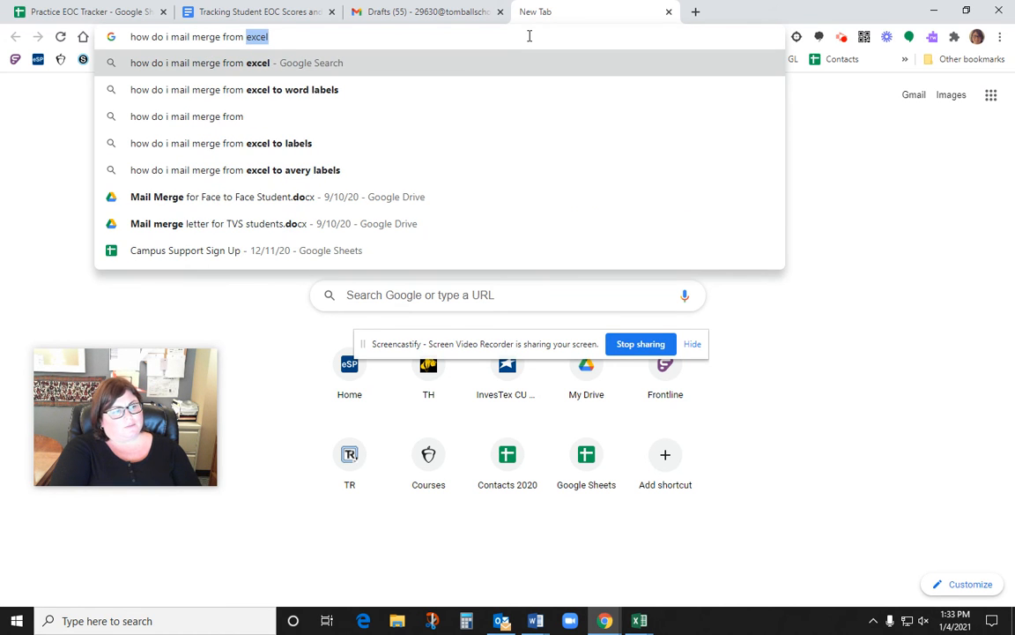
pyautogui.write('a google ')
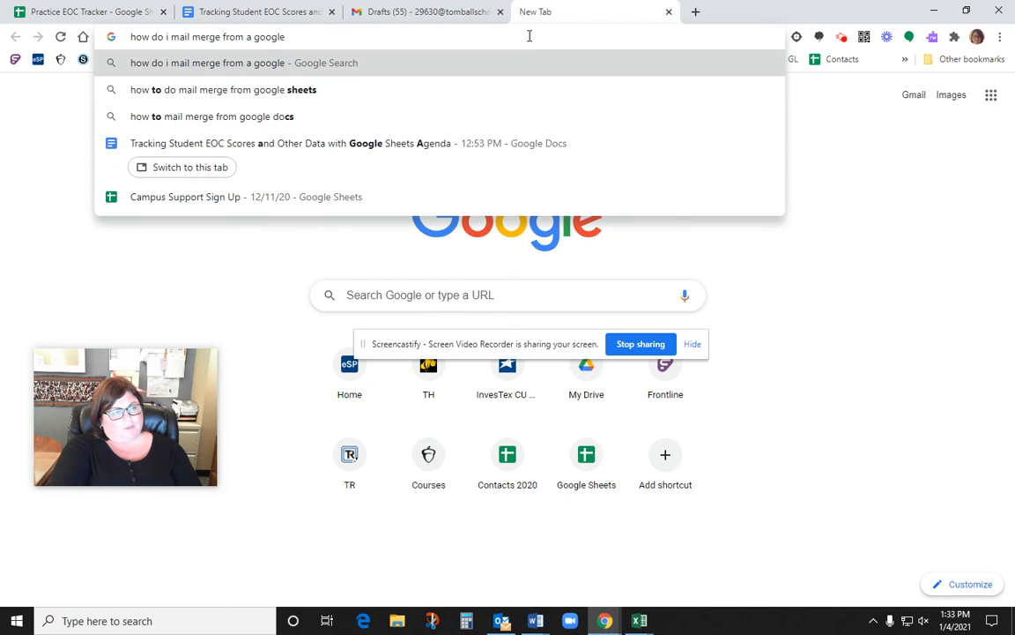
pyautogui.write('sheet')
pyautogui.press('Return')
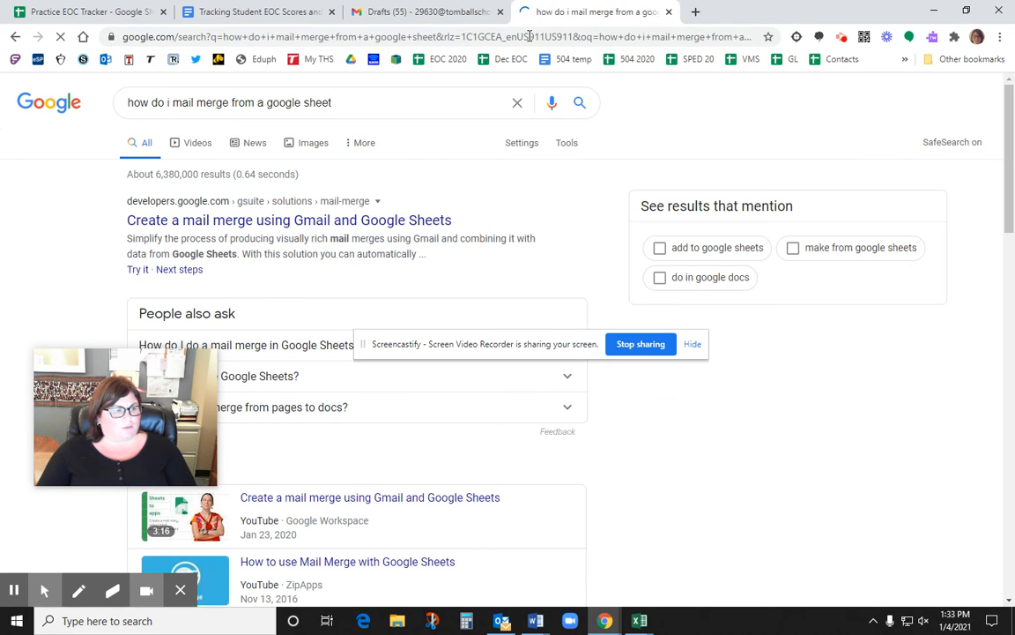
pyautogui.click(351, 222)
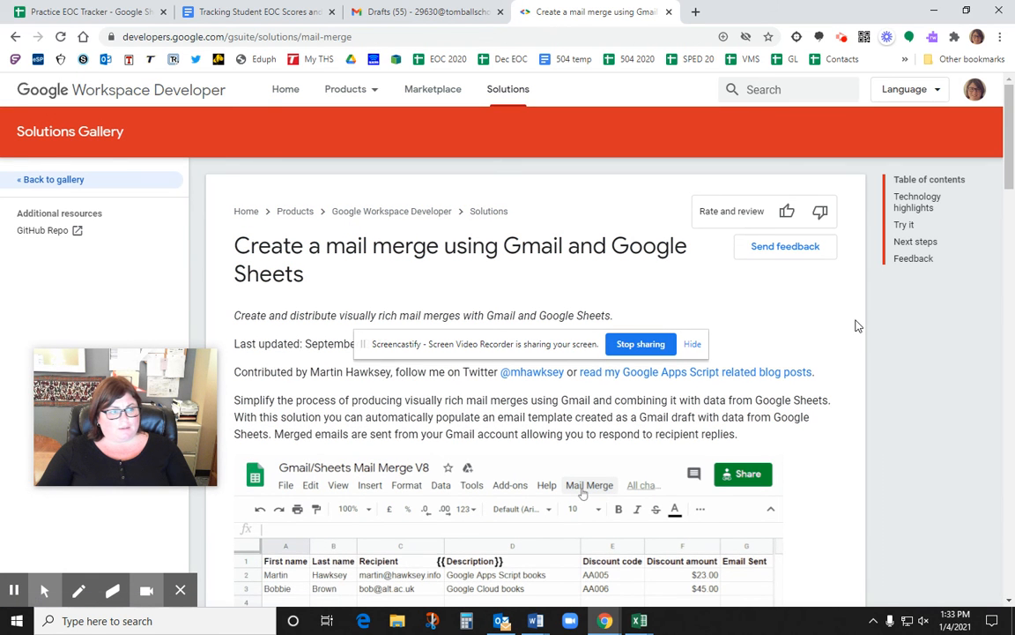
pyautogui.scroll(-5, 855, 327)
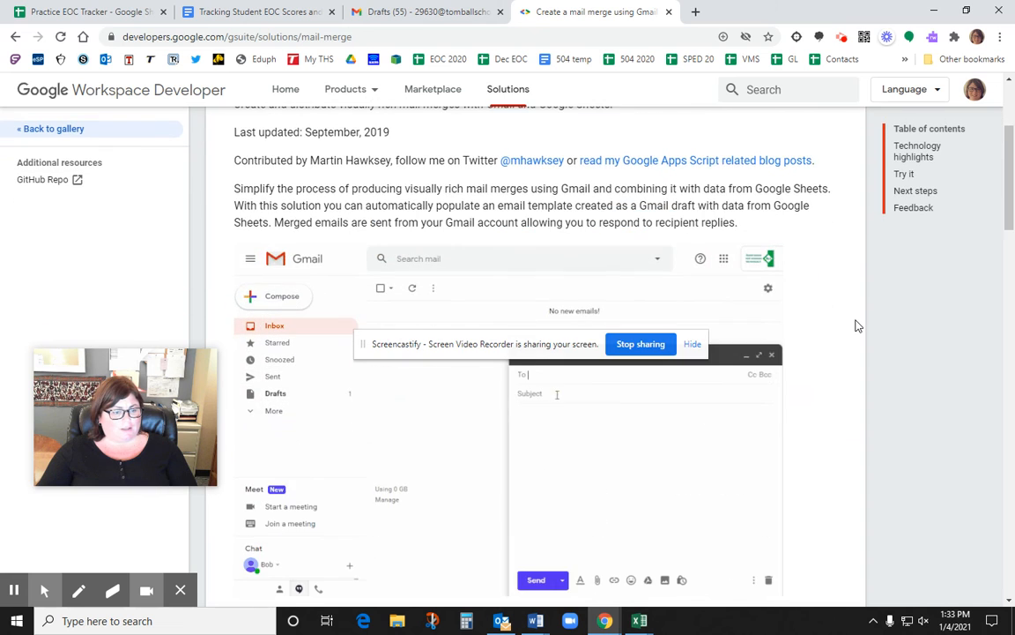
pyautogui.scroll(-7, 855, 327)
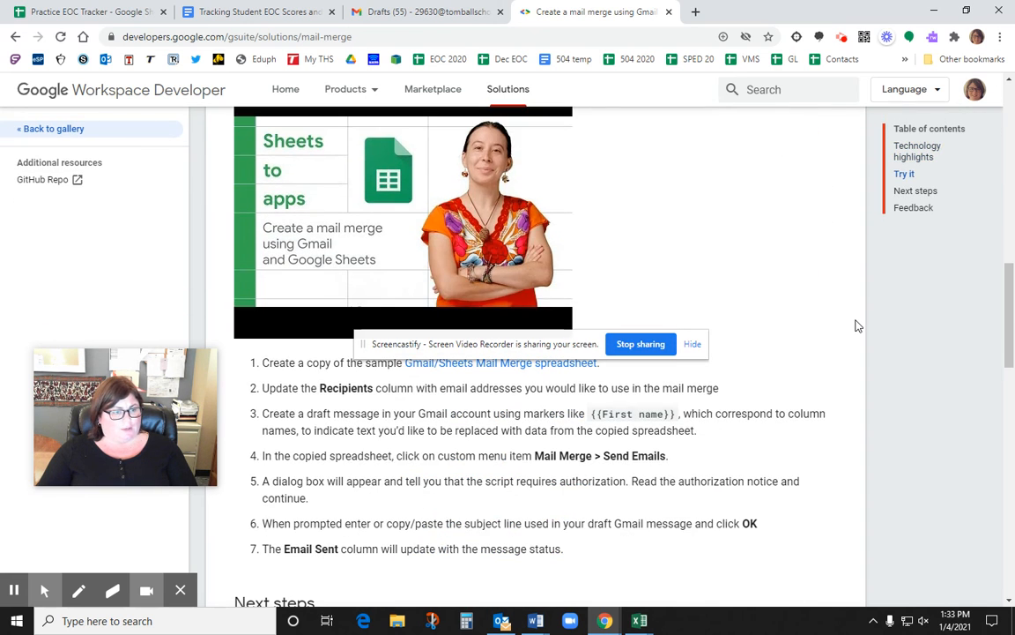
pyautogui.click(670, 12)
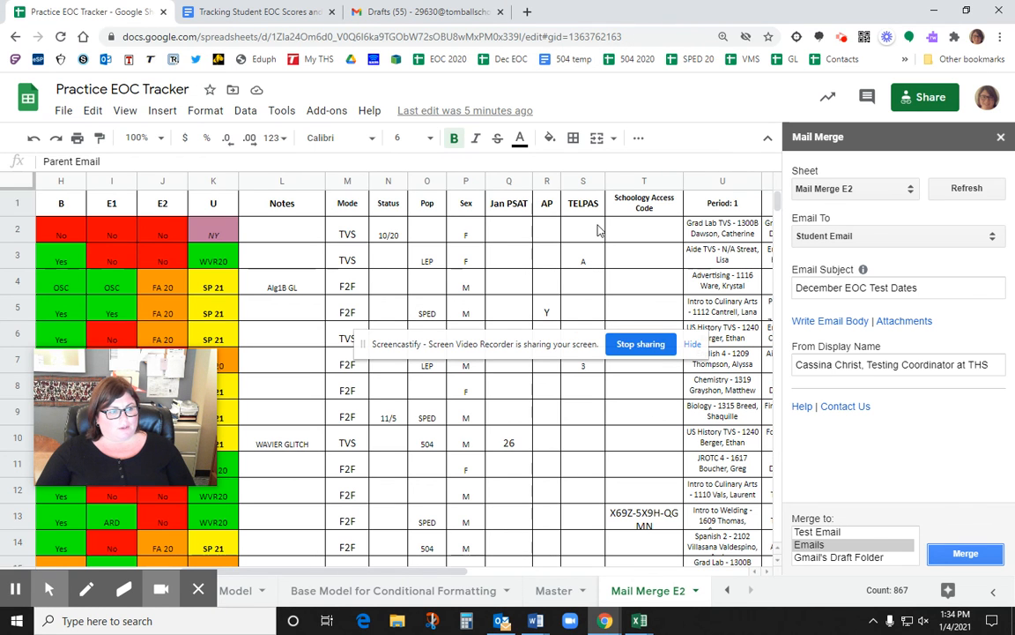